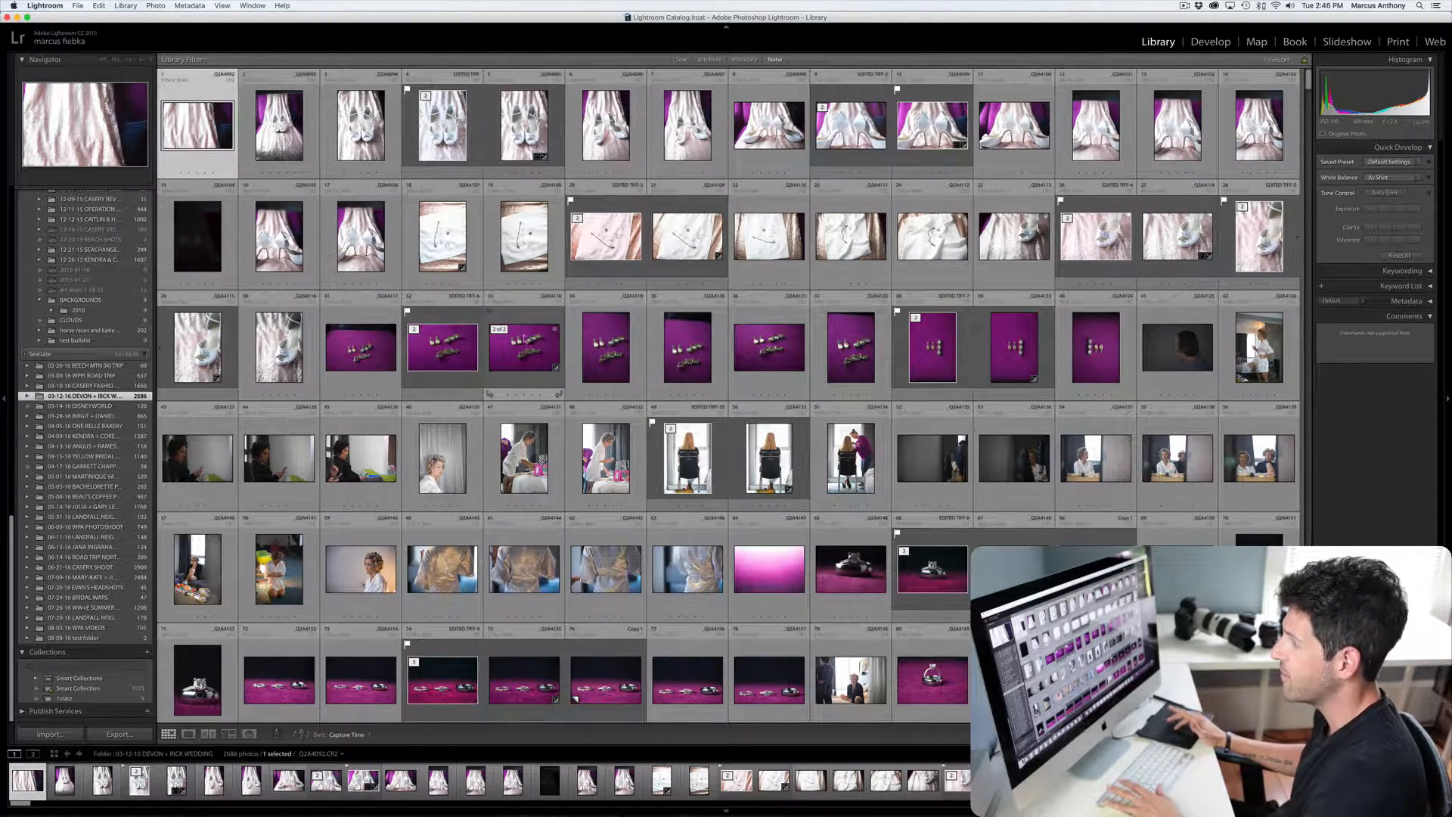
# Open the purple-fabric jewellery photo _Q2A4117.CR2 in the Develop module.
pyautogui.doubleClick(521, 339)
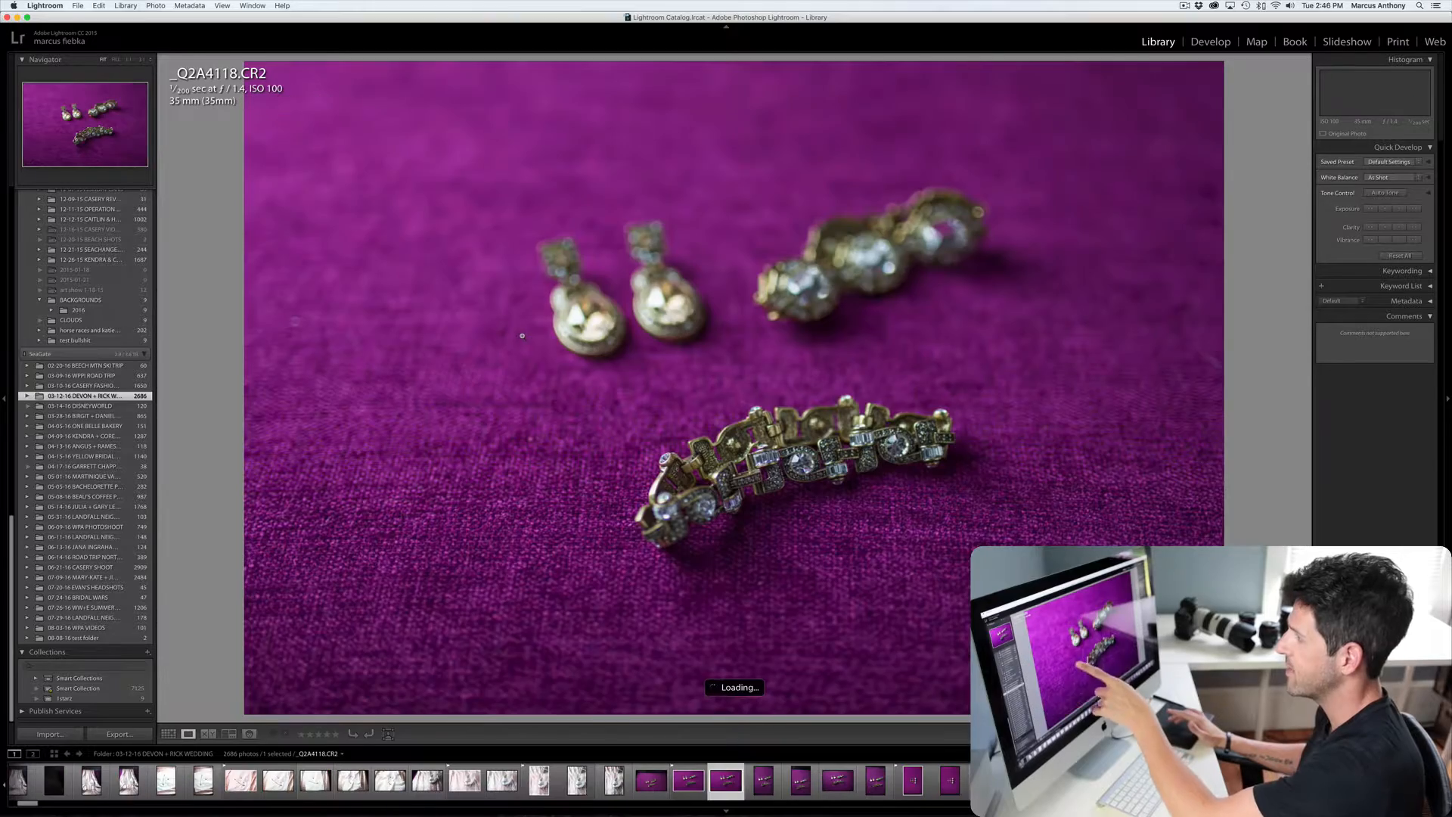
pyautogui.doubleClick(522, 335)
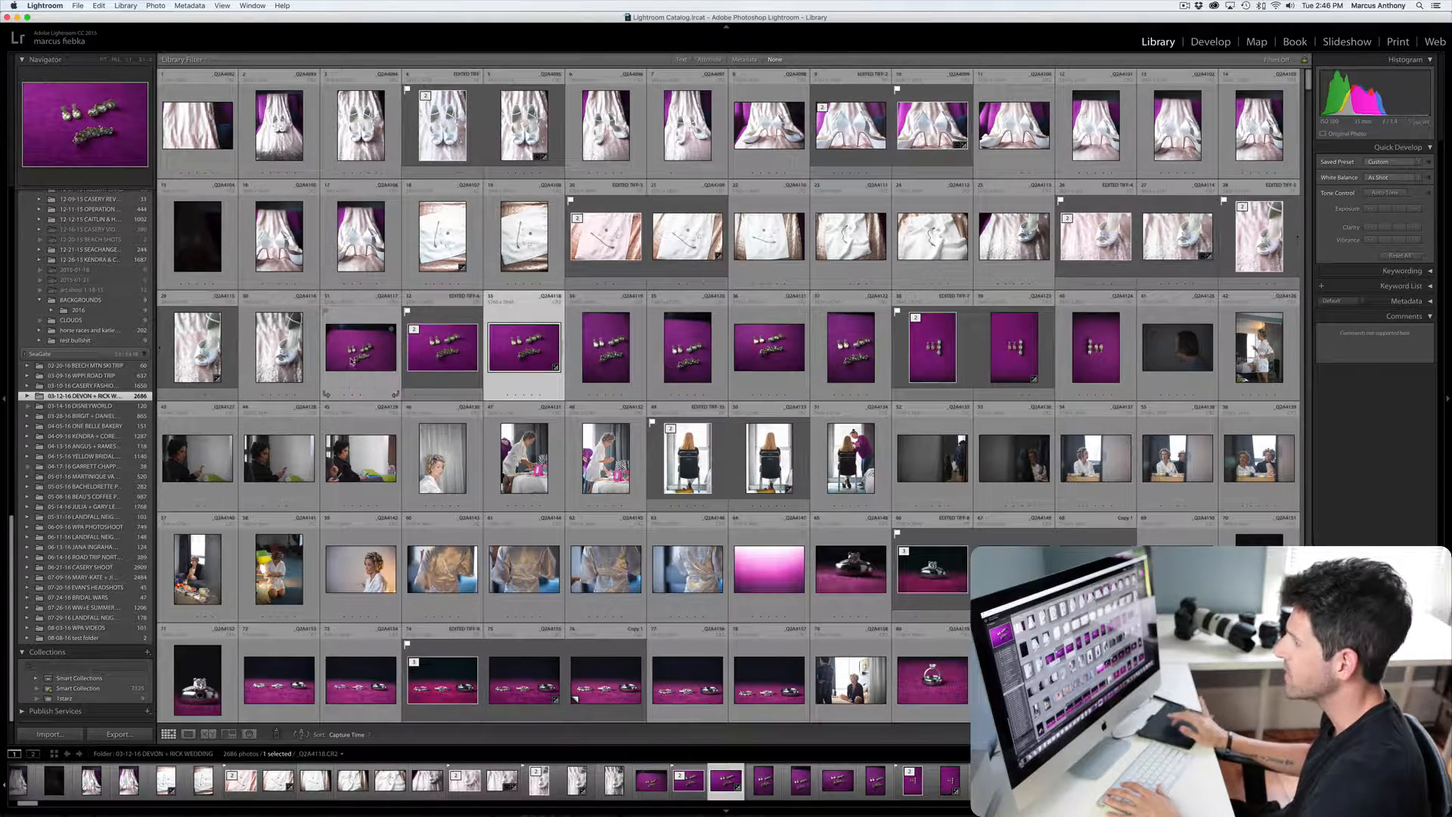
pyautogui.doubleClick(351, 361)
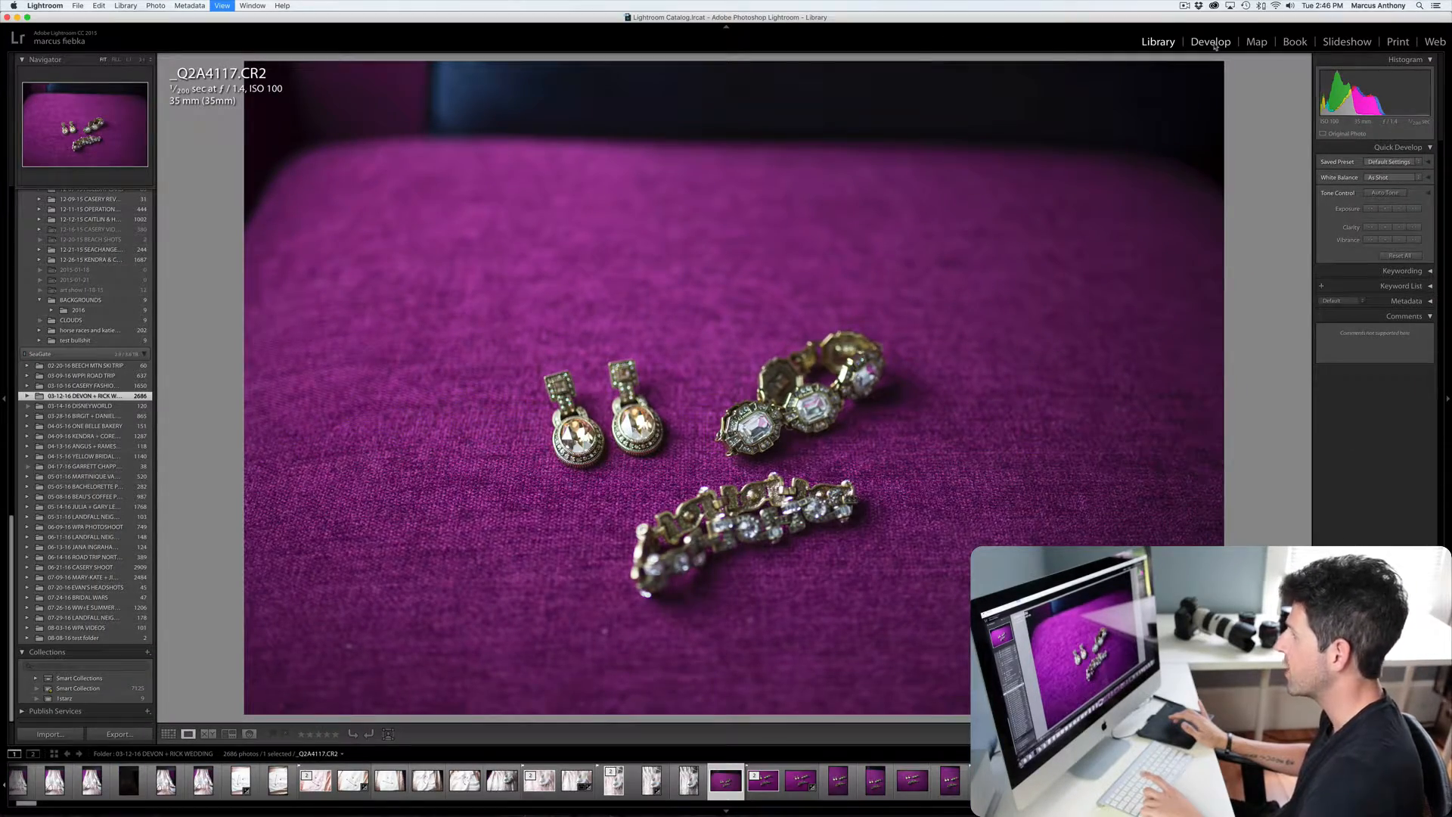
pyautogui.click(1211, 42)
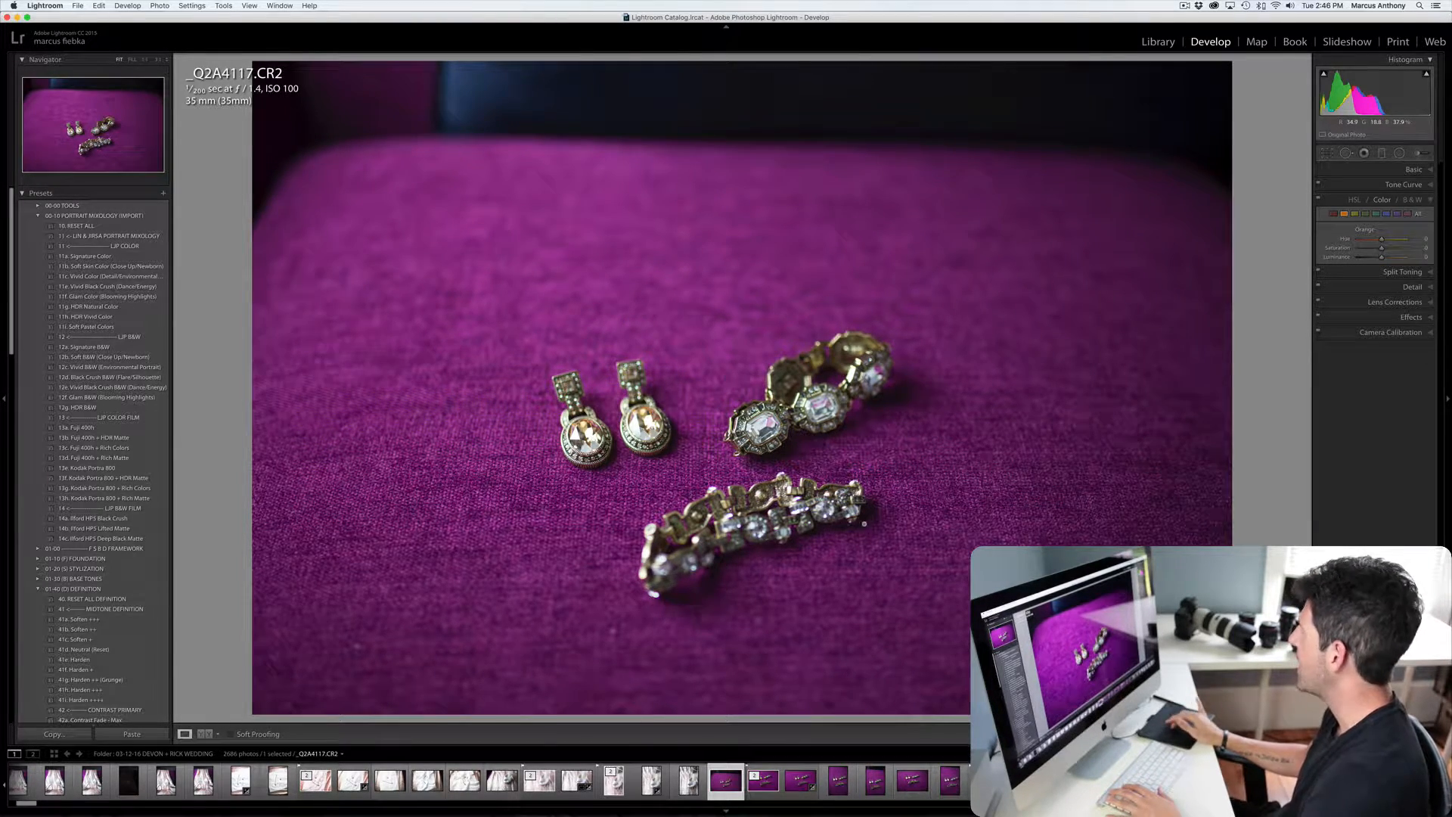
# Raise the photo's Highlights, Whites and Vibrance in the Basic adjustments and set Exposure to -1.00.
pyautogui.click(1400, 170)
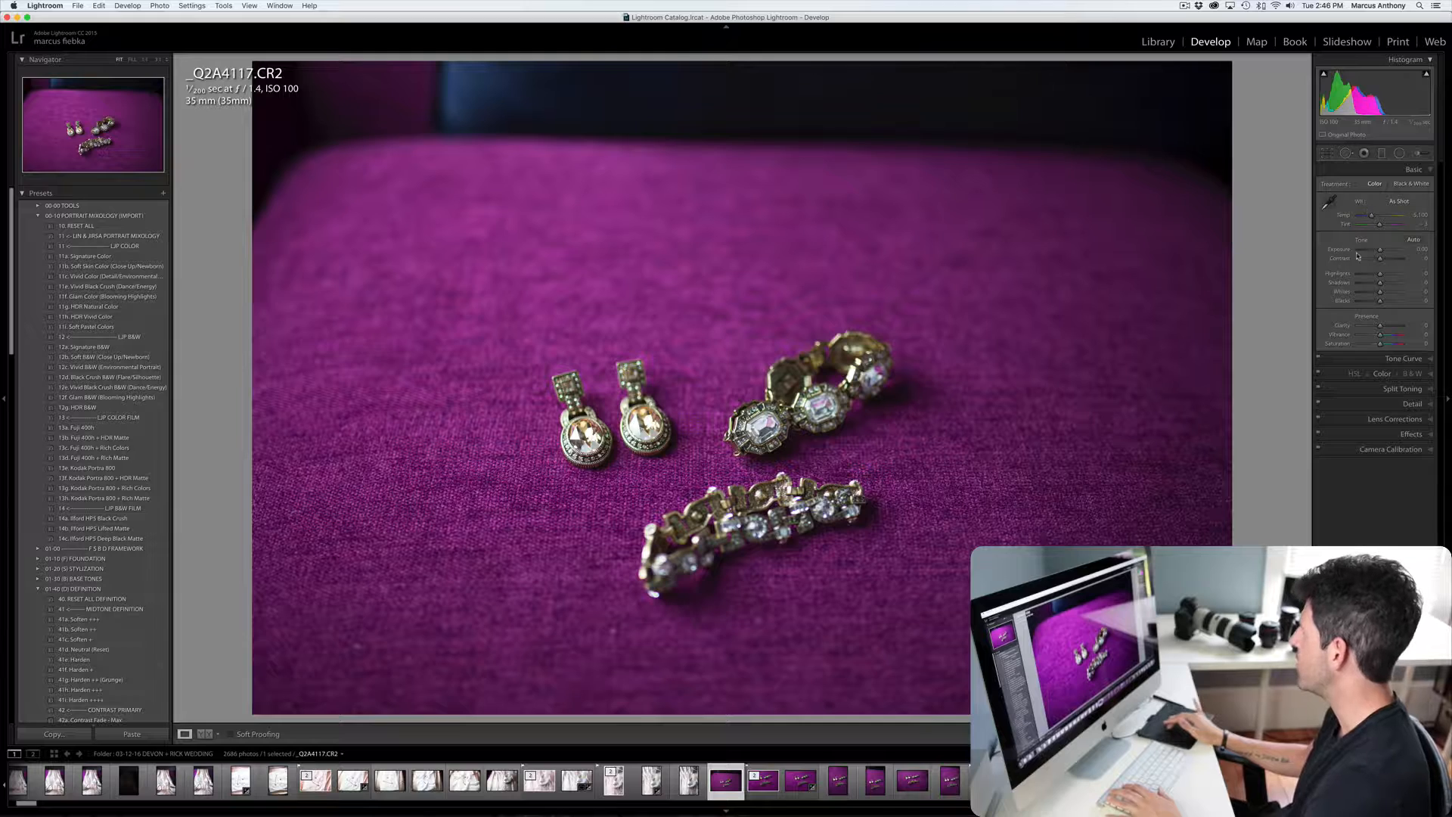
pyautogui.moveTo(1381, 274); pyautogui.dragTo(1389, 275)
pyautogui.click(1397, 293)
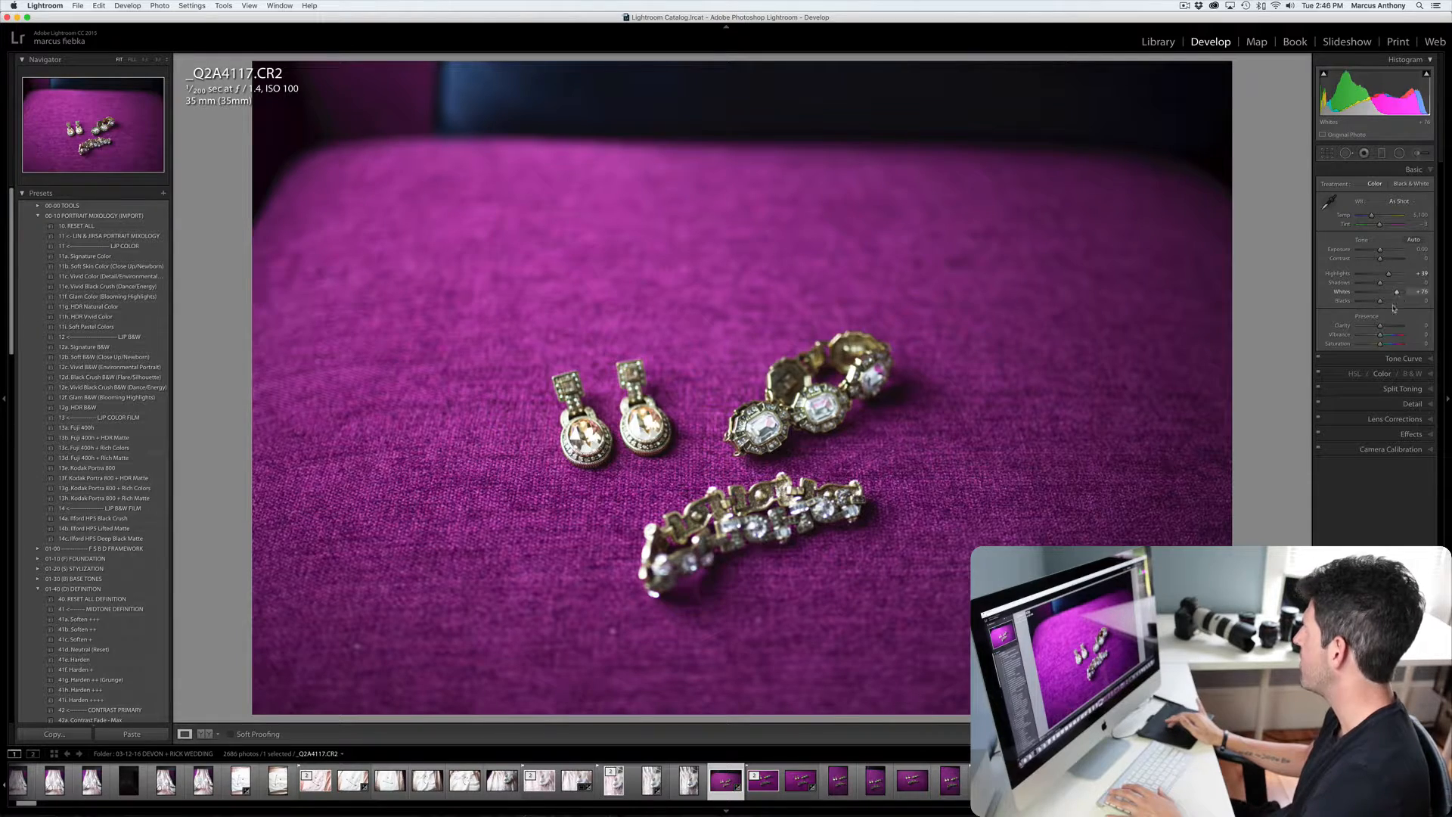
pyautogui.click(1397, 335)
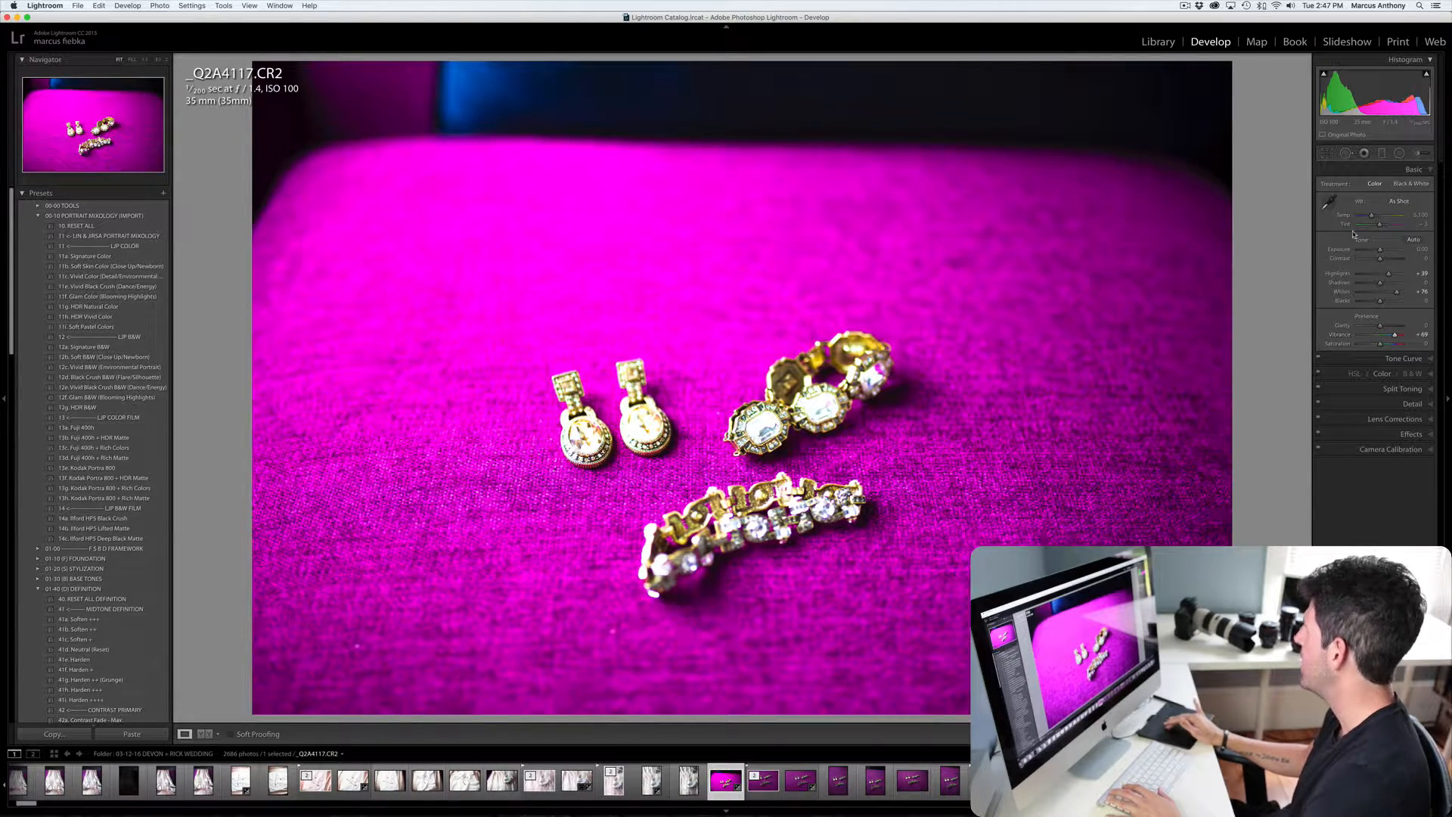
pyautogui.click(1419, 249)
pyautogui.write('-1')
pyautogui.press('Return')
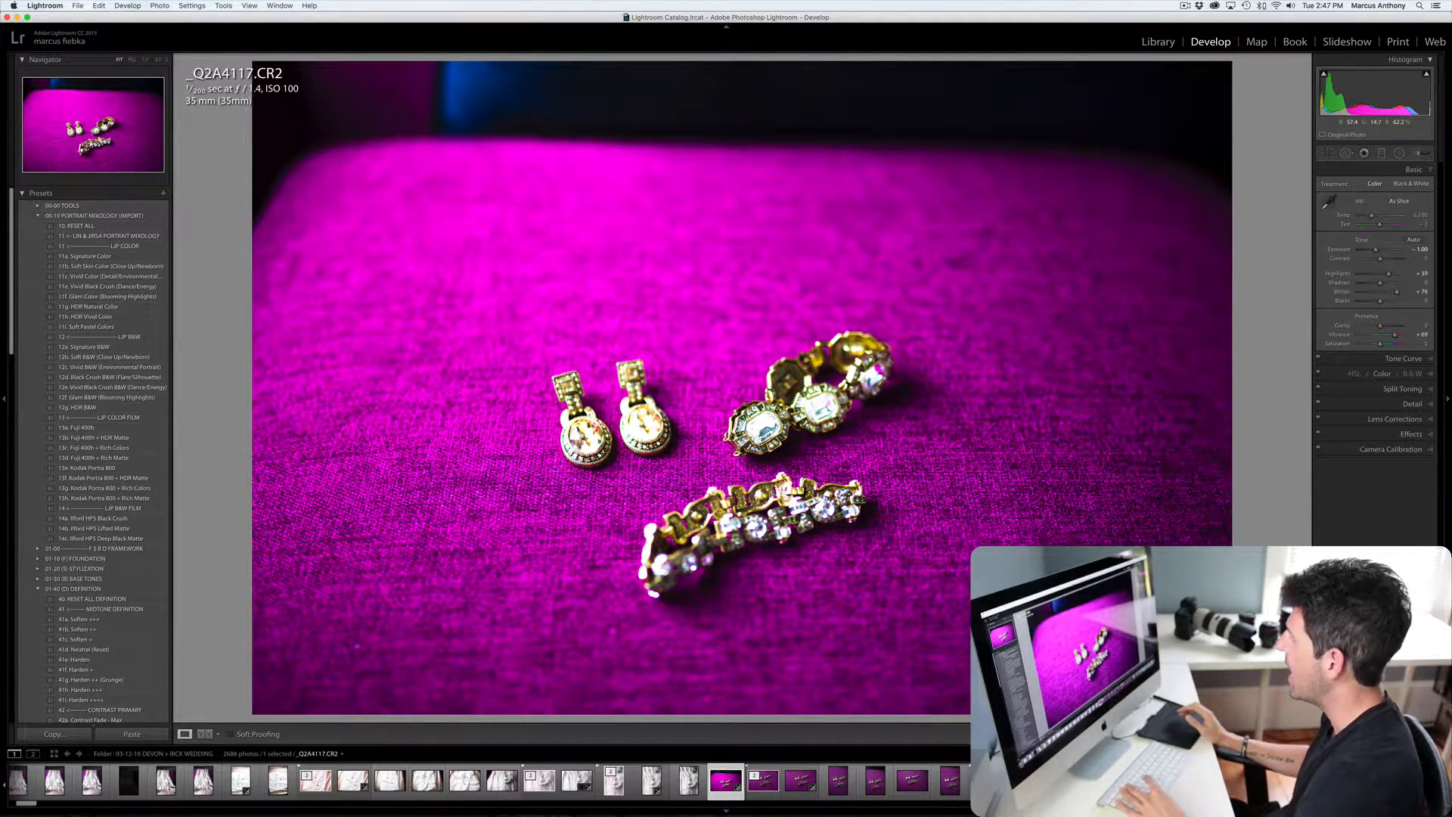
# Copy the develop settings of _Q2A4117.CR2 and paste them onto all the purple jewellery photos through _Q2A4124.CR2.
pyautogui.press('super+shift+c')
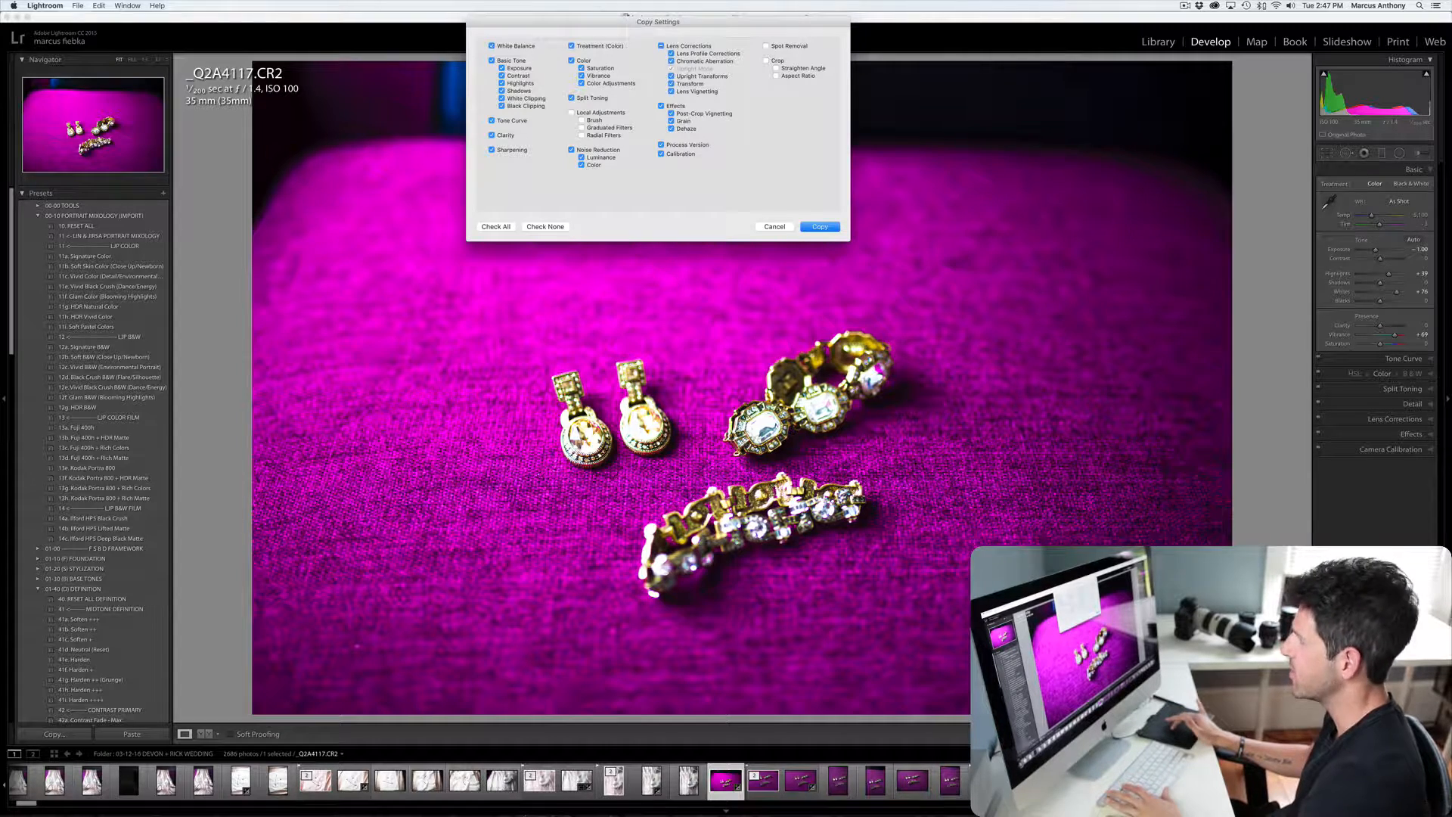
pyautogui.press('Return')
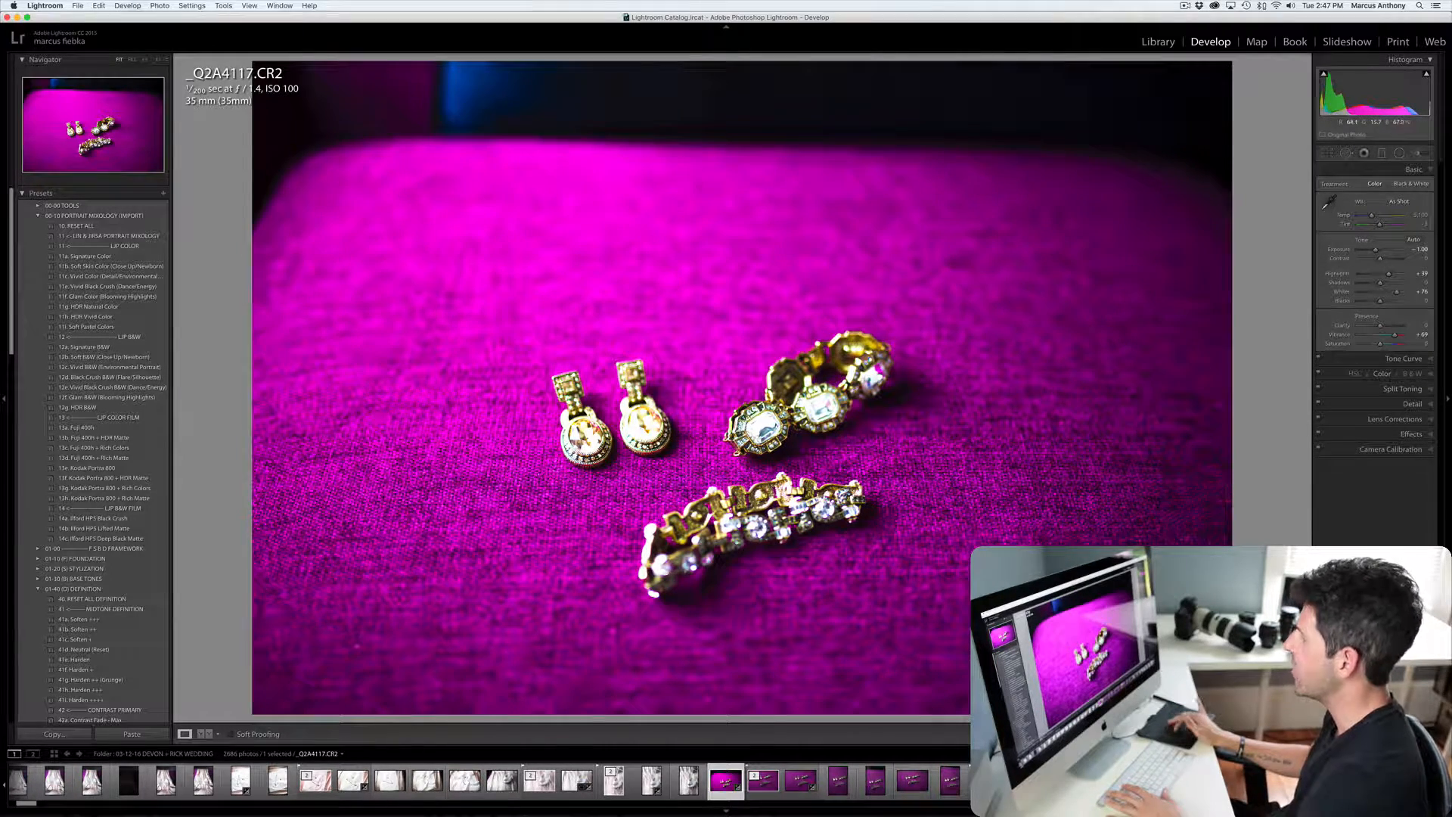
pyautogui.press('g')
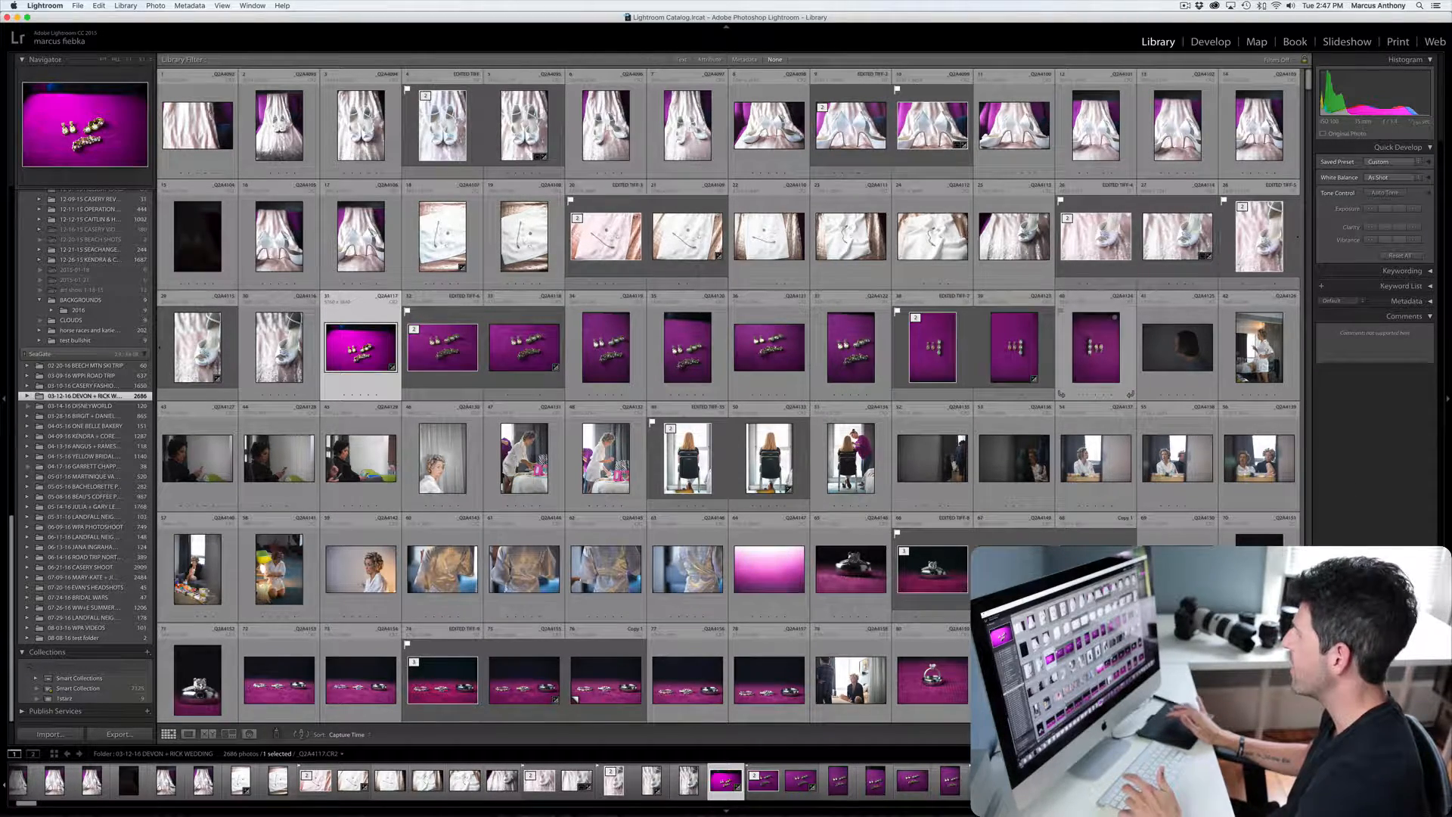
pyautogui.keyDown('shift'); pyautogui.click(1096, 347); pyautogui.keyUp('shift')
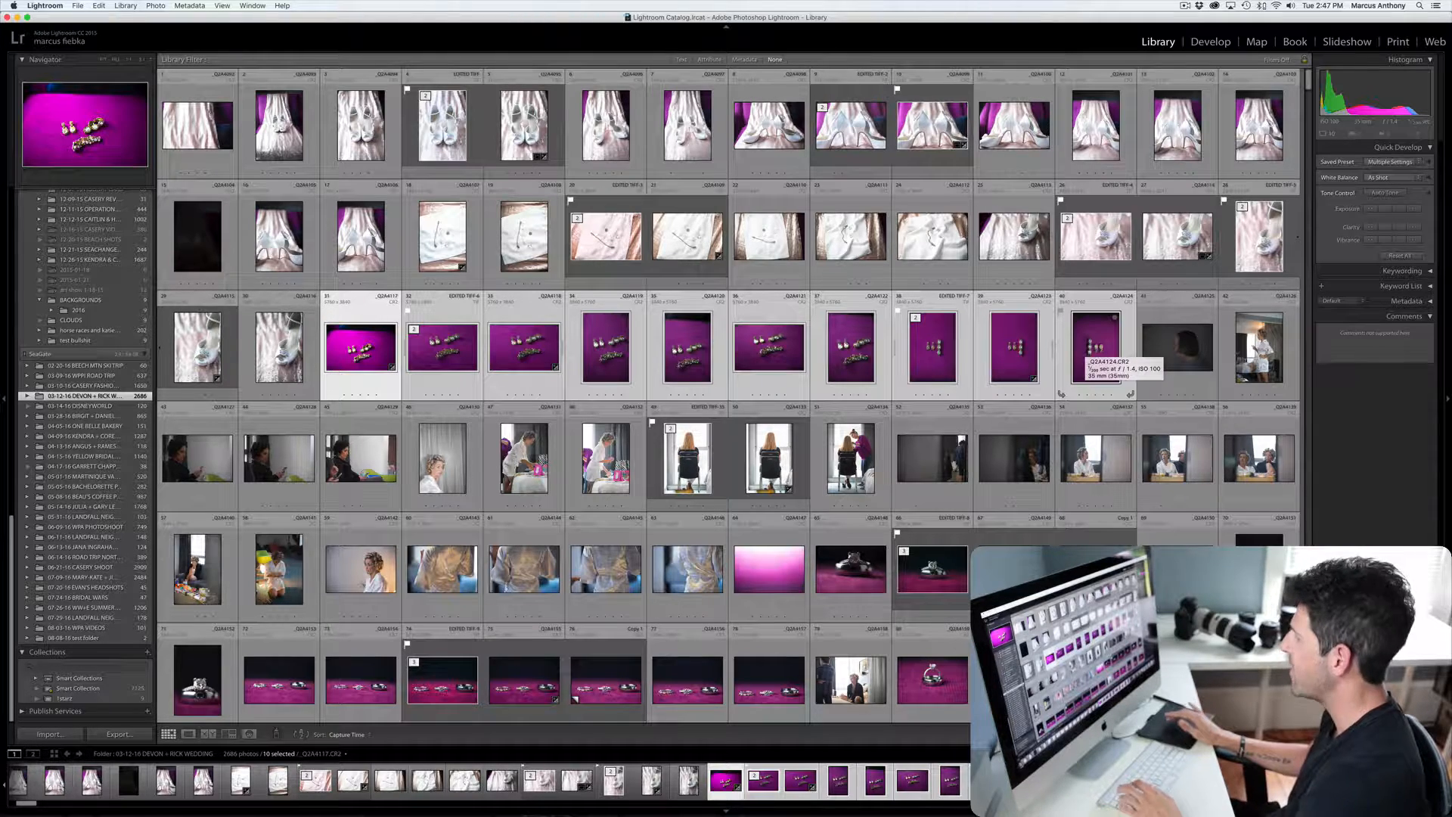
pyautogui.rightClick(1086, 349)
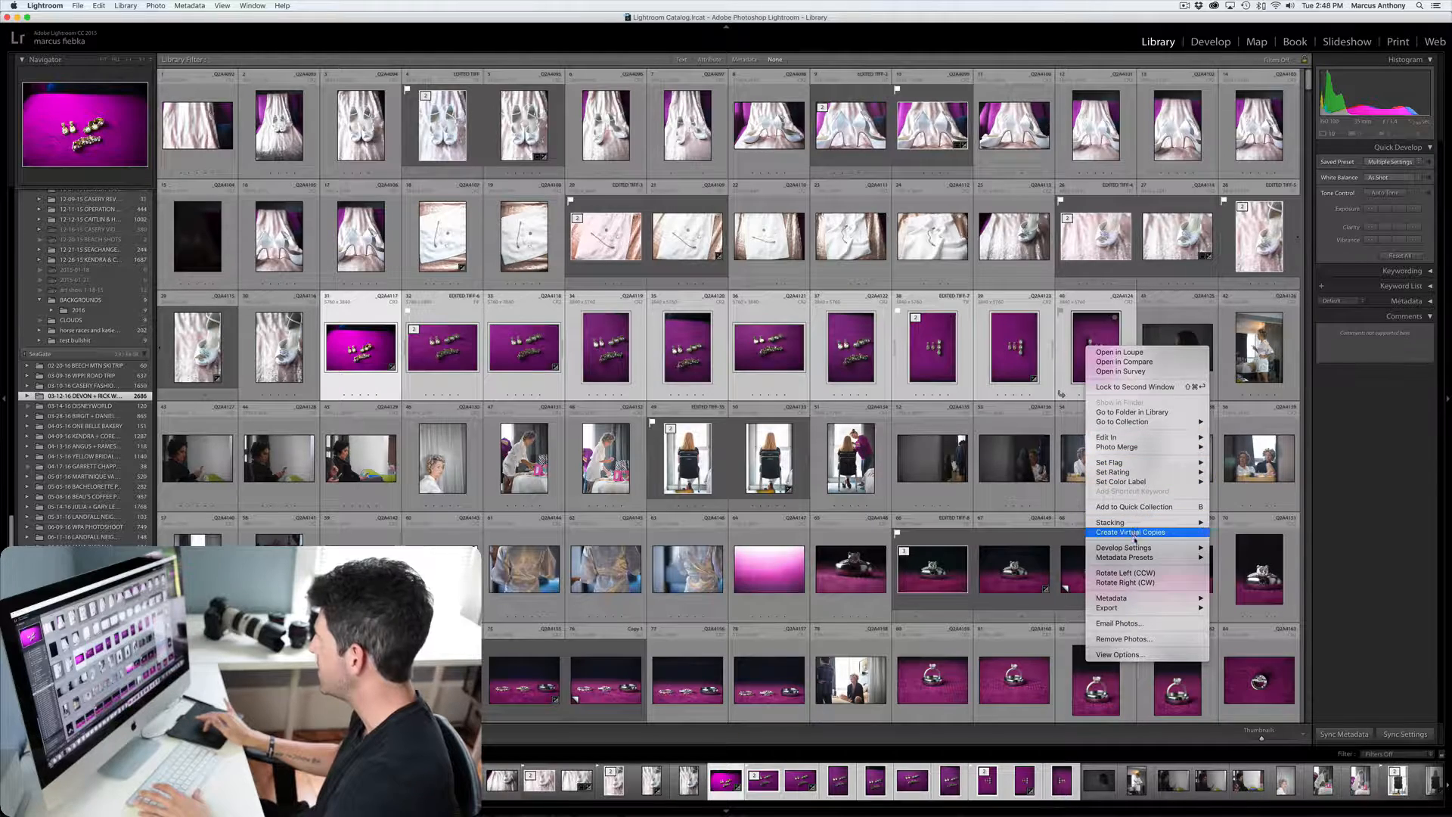
pyautogui.moveTo(1134, 547)
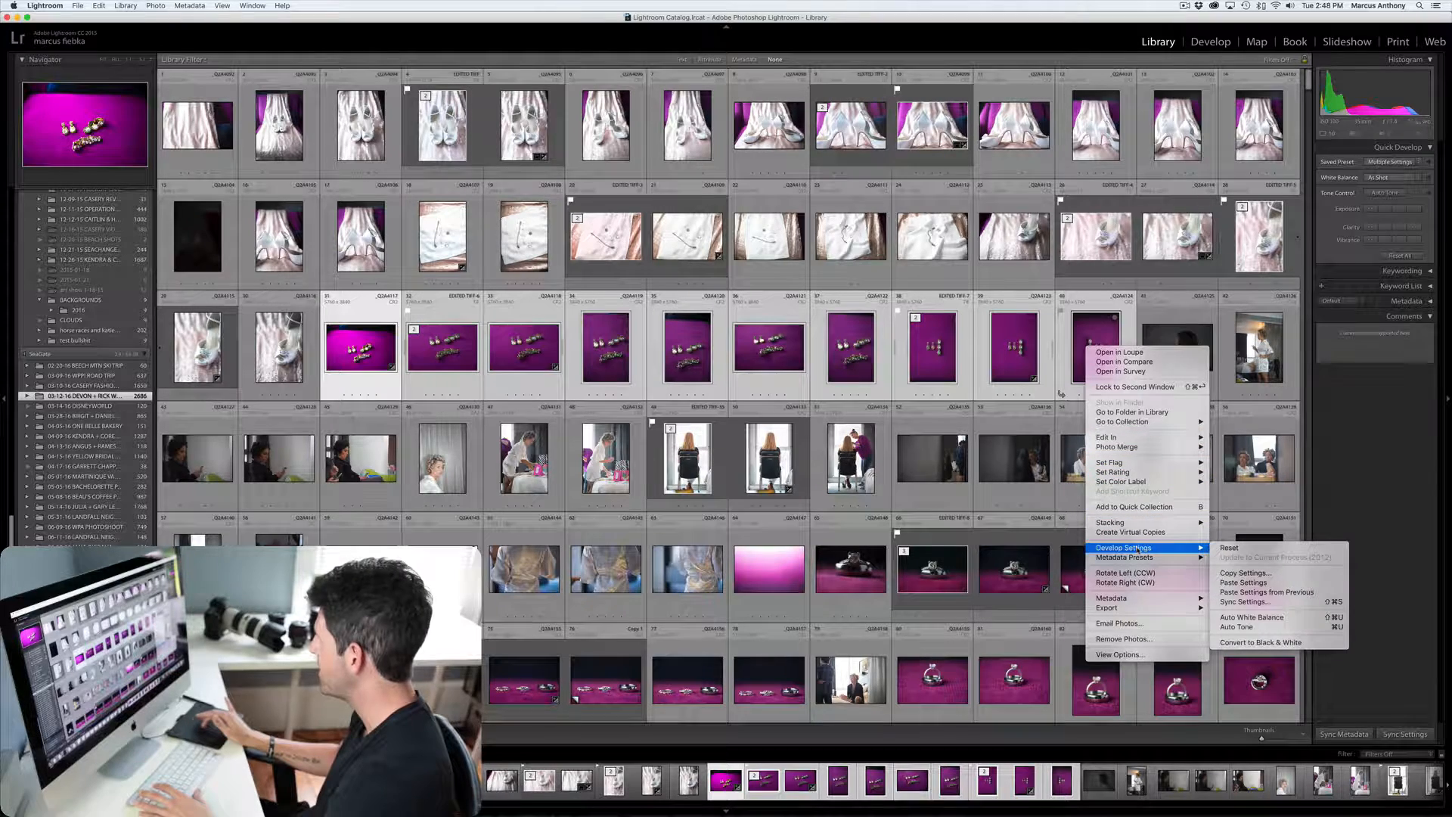
pyautogui.click(1256, 585)
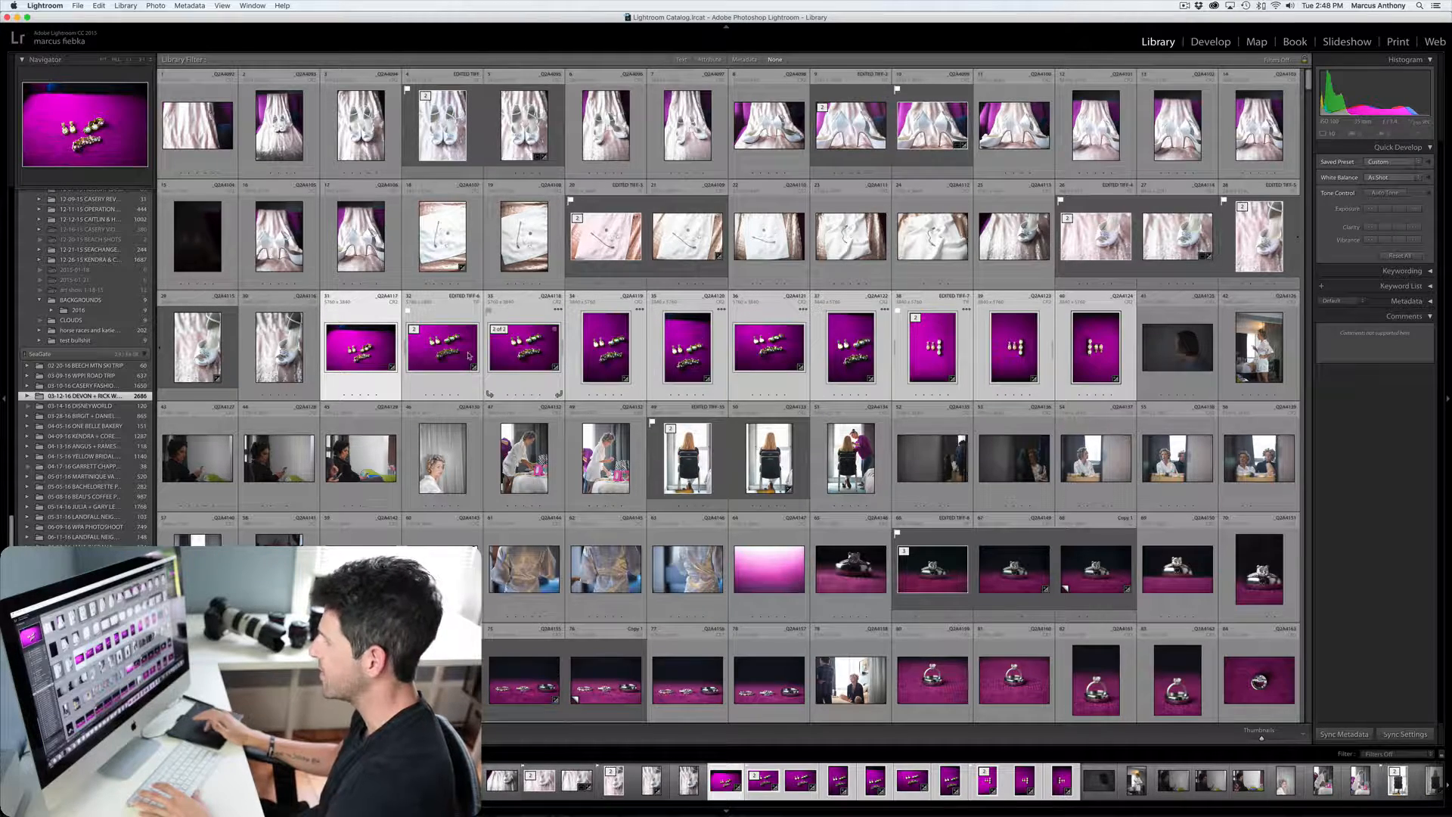
# Examine the purple jewellery photos one by one at full view to check how the pasted settings look on each.
pyautogui.click(369, 349)
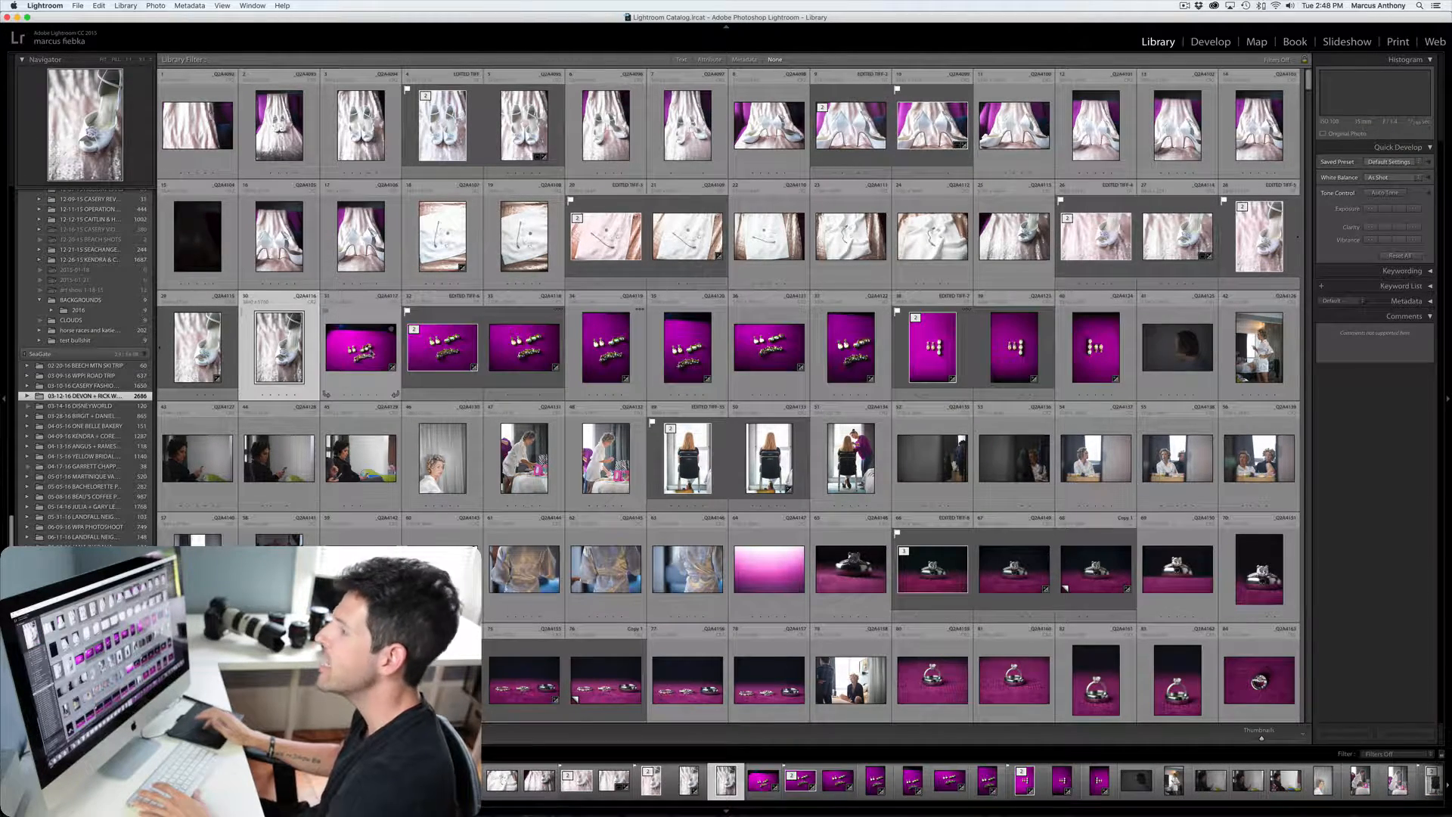
pyautogui.doubleClick(372, 351)
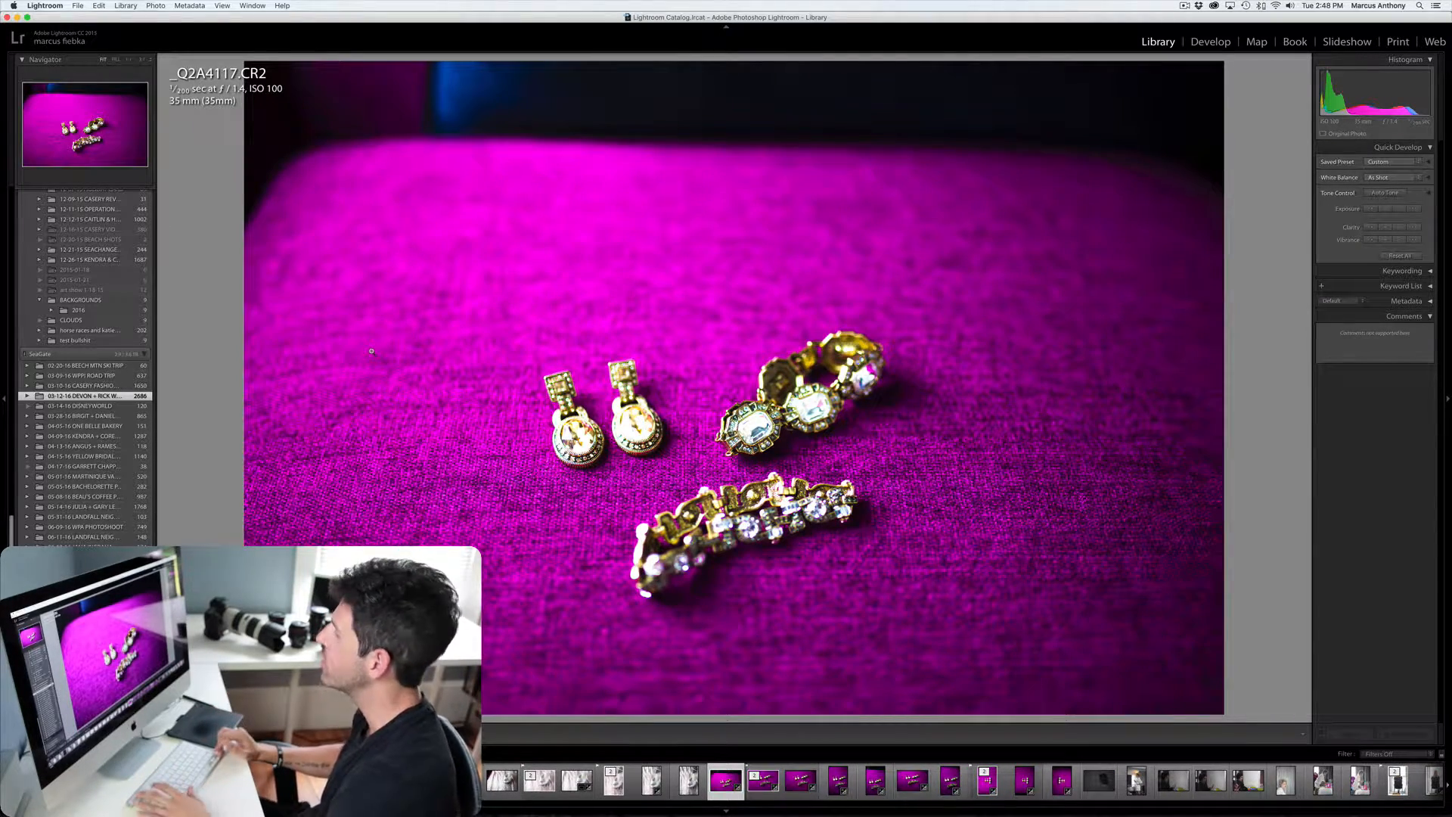
pyautogui.press('Right')
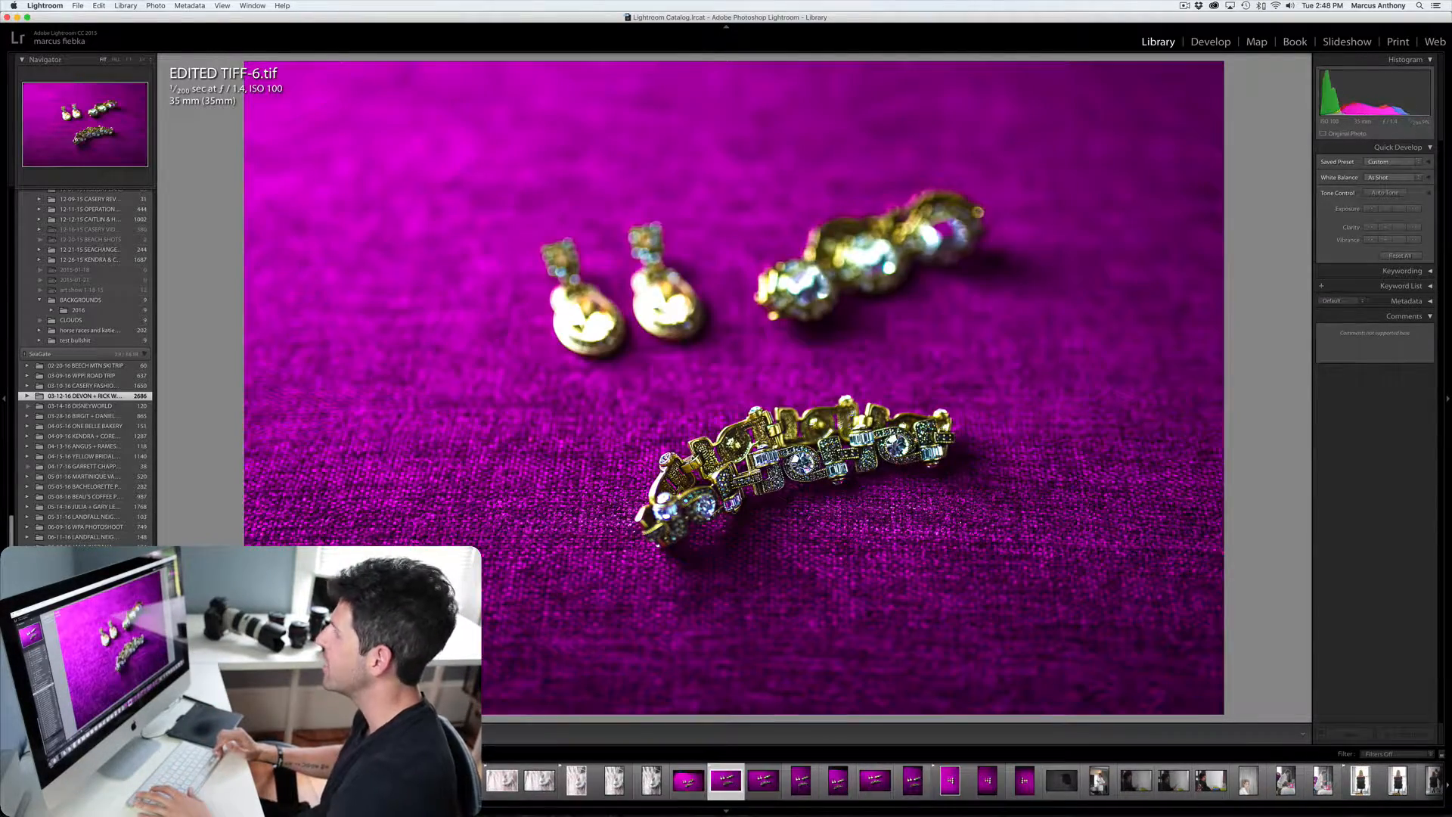
pyautogui.press('Right')
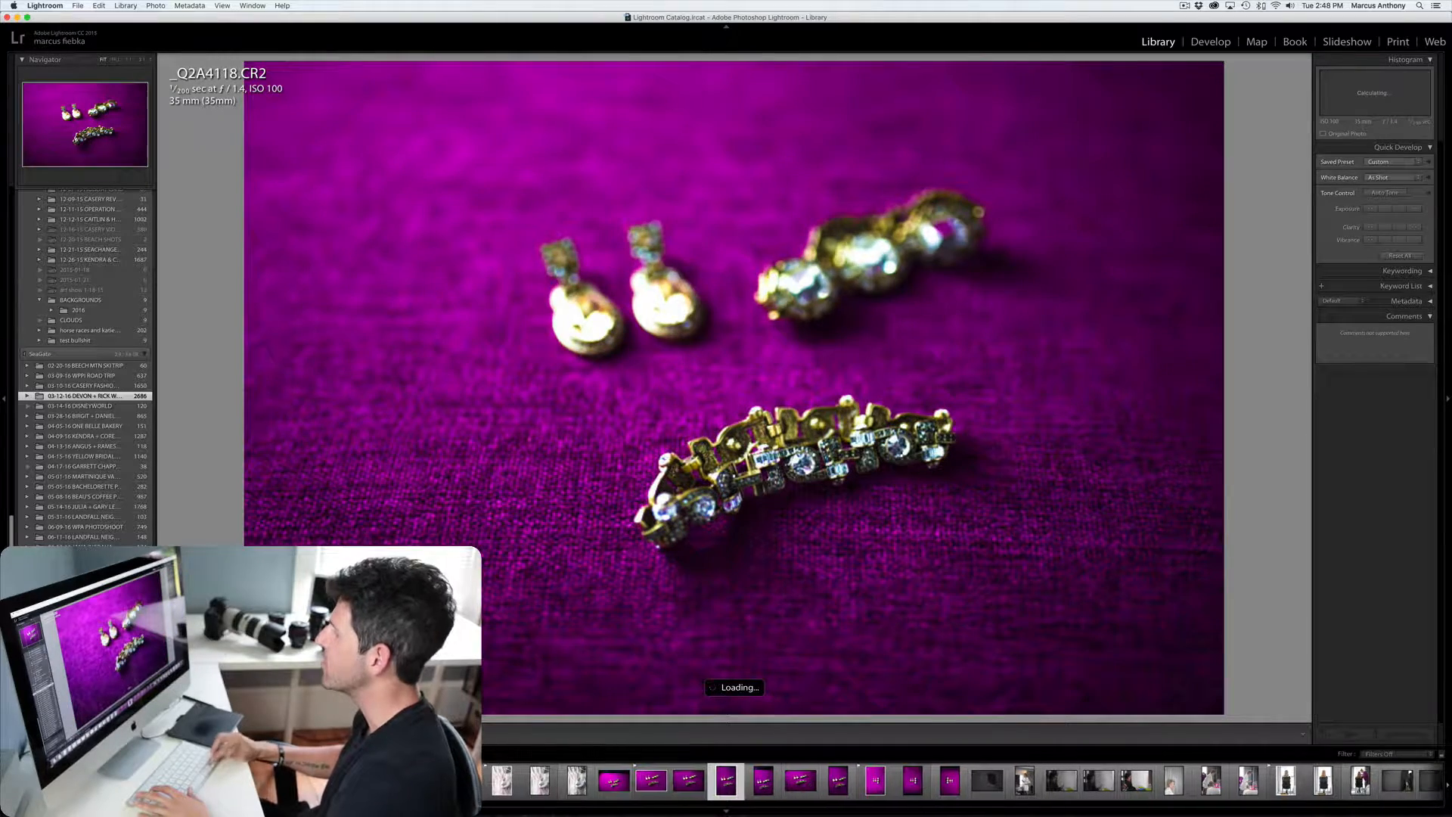
pyautogui.press('Right')
pyautogui.press('Right')
pyautogui.press('Right')
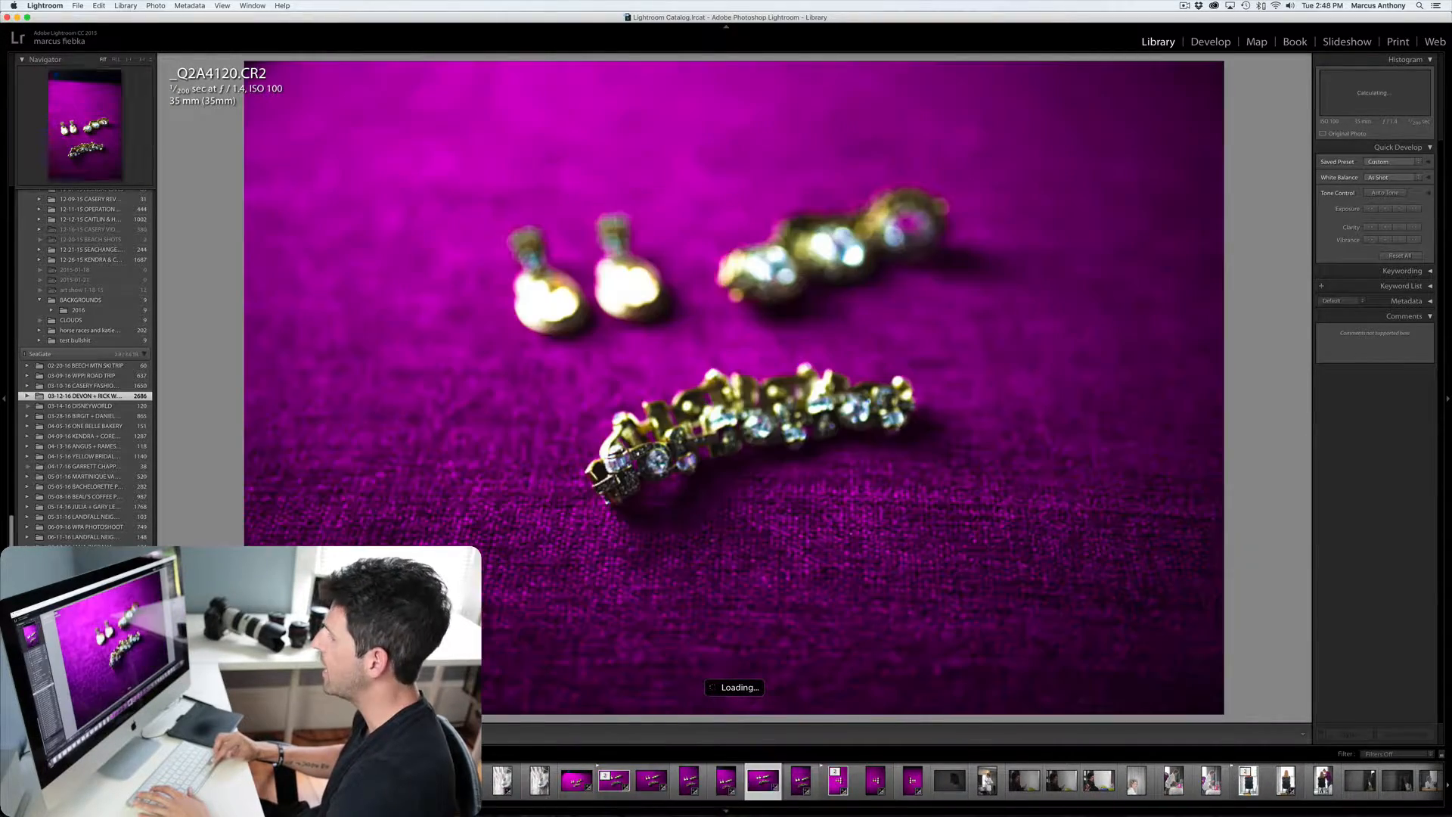
pyautogui.press('Right')
pyautogui.press('Right')
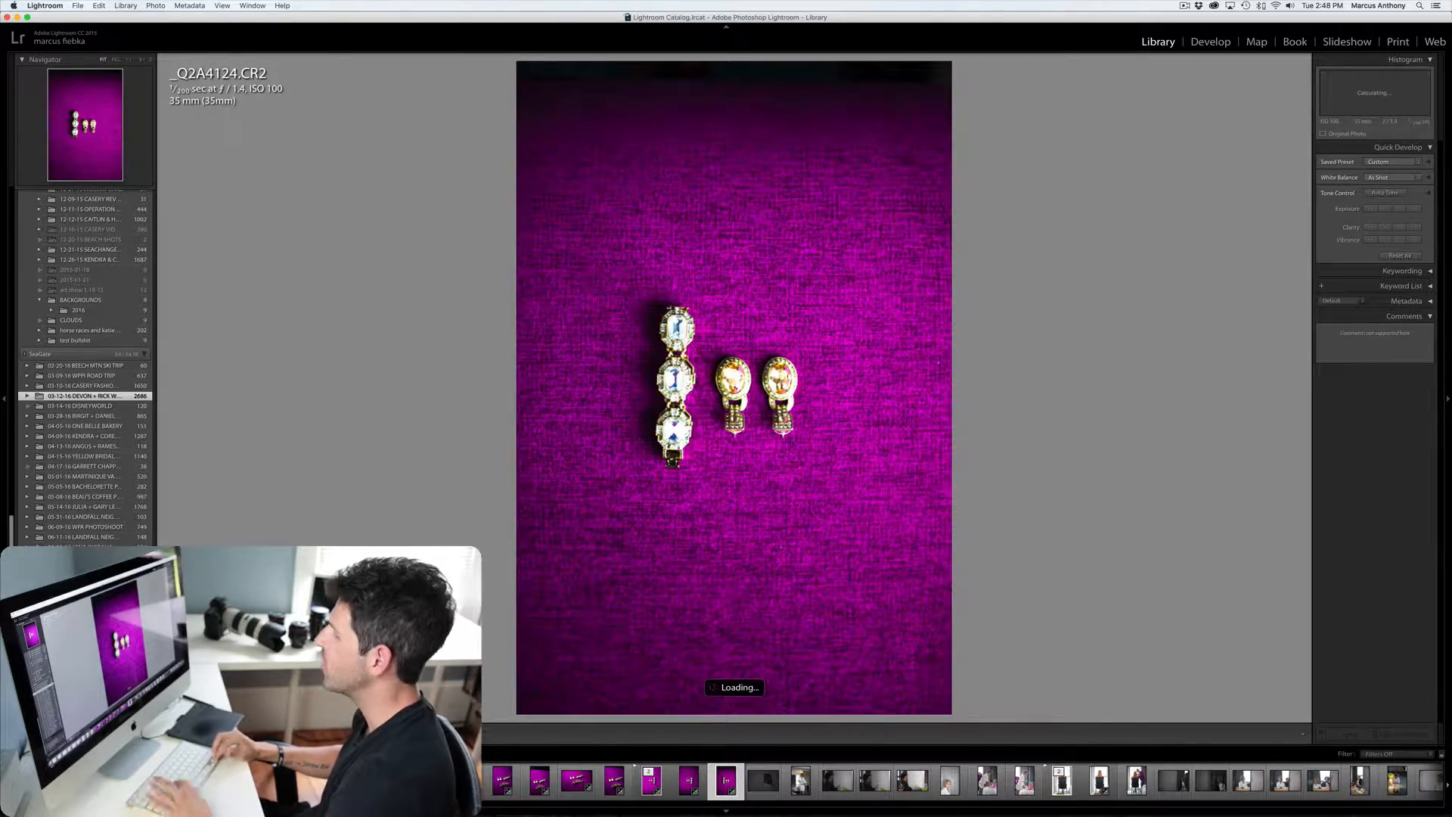
pyautogui.press('g')
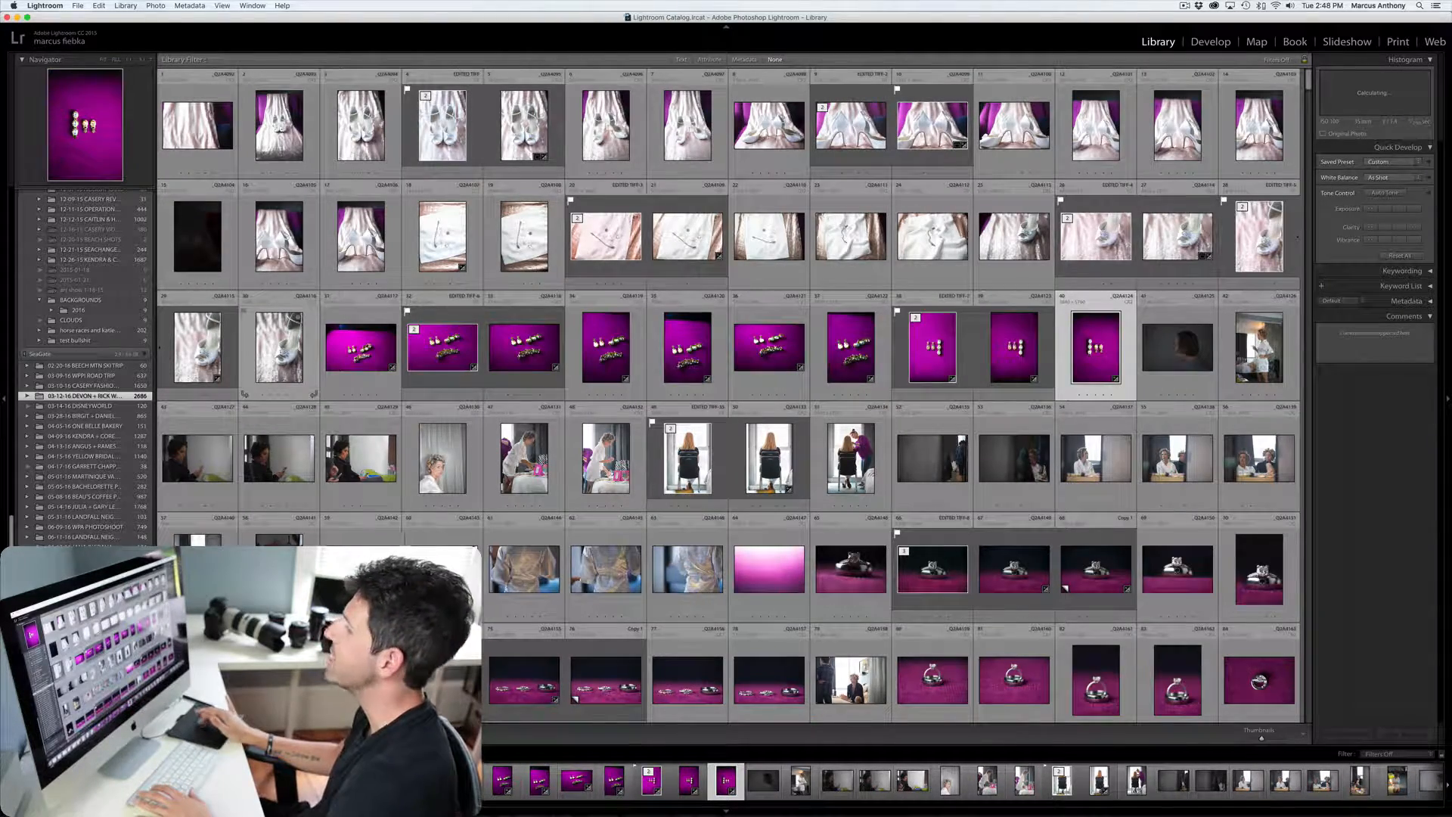
pyautogui.click(279, 347)
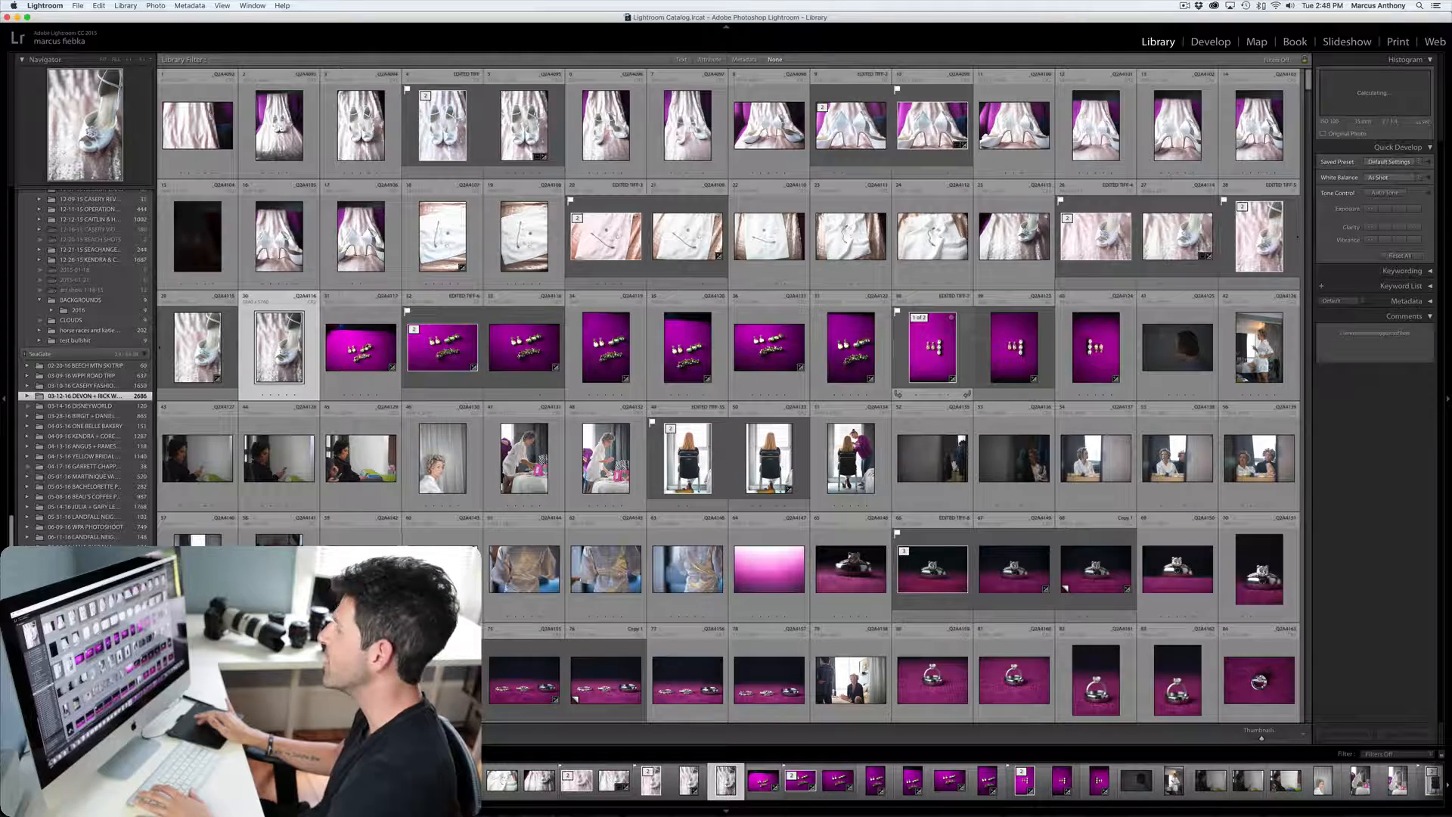
pyautogui.doubleClick(851, 347)
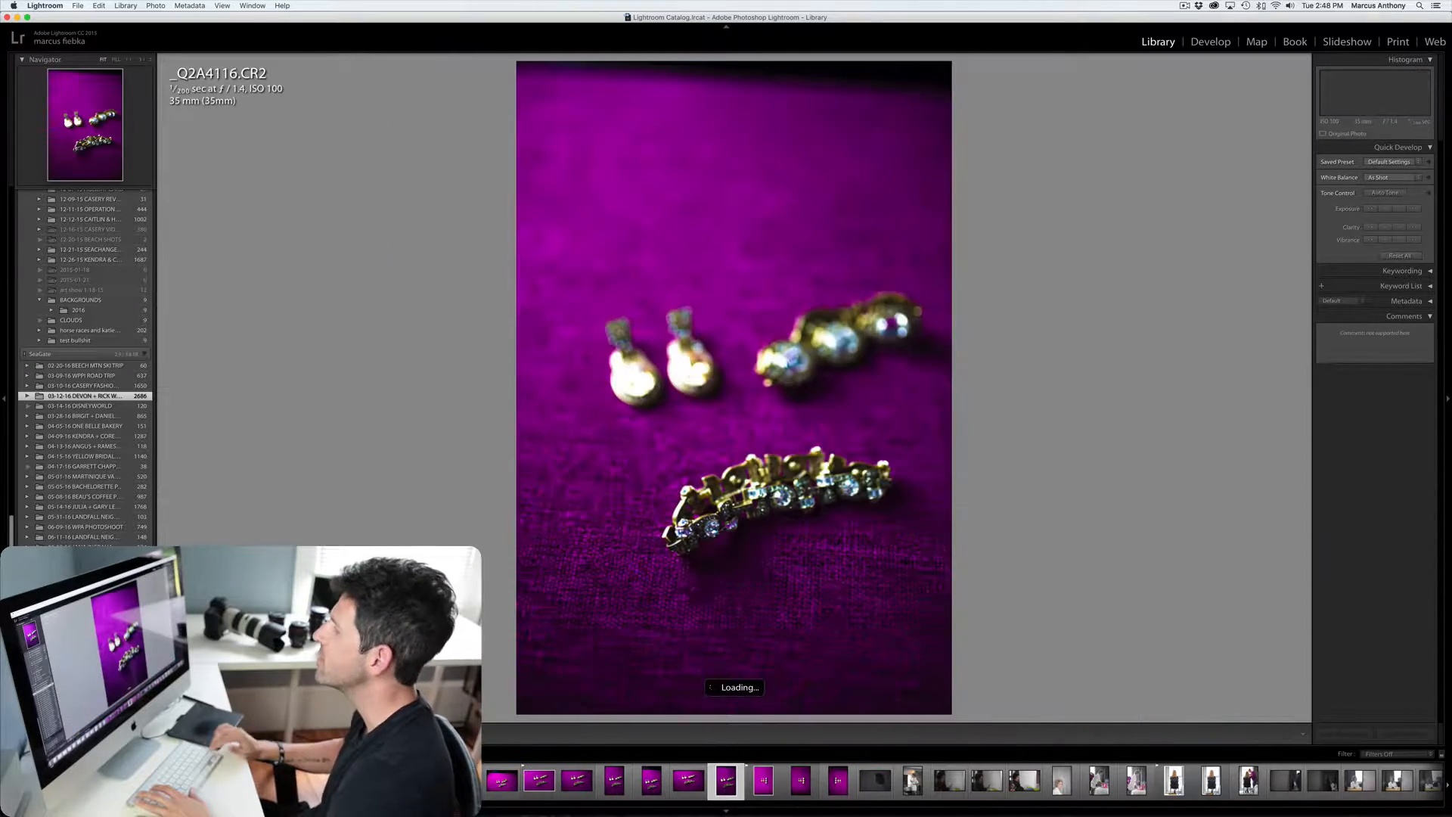
pyautogui.press('Right')
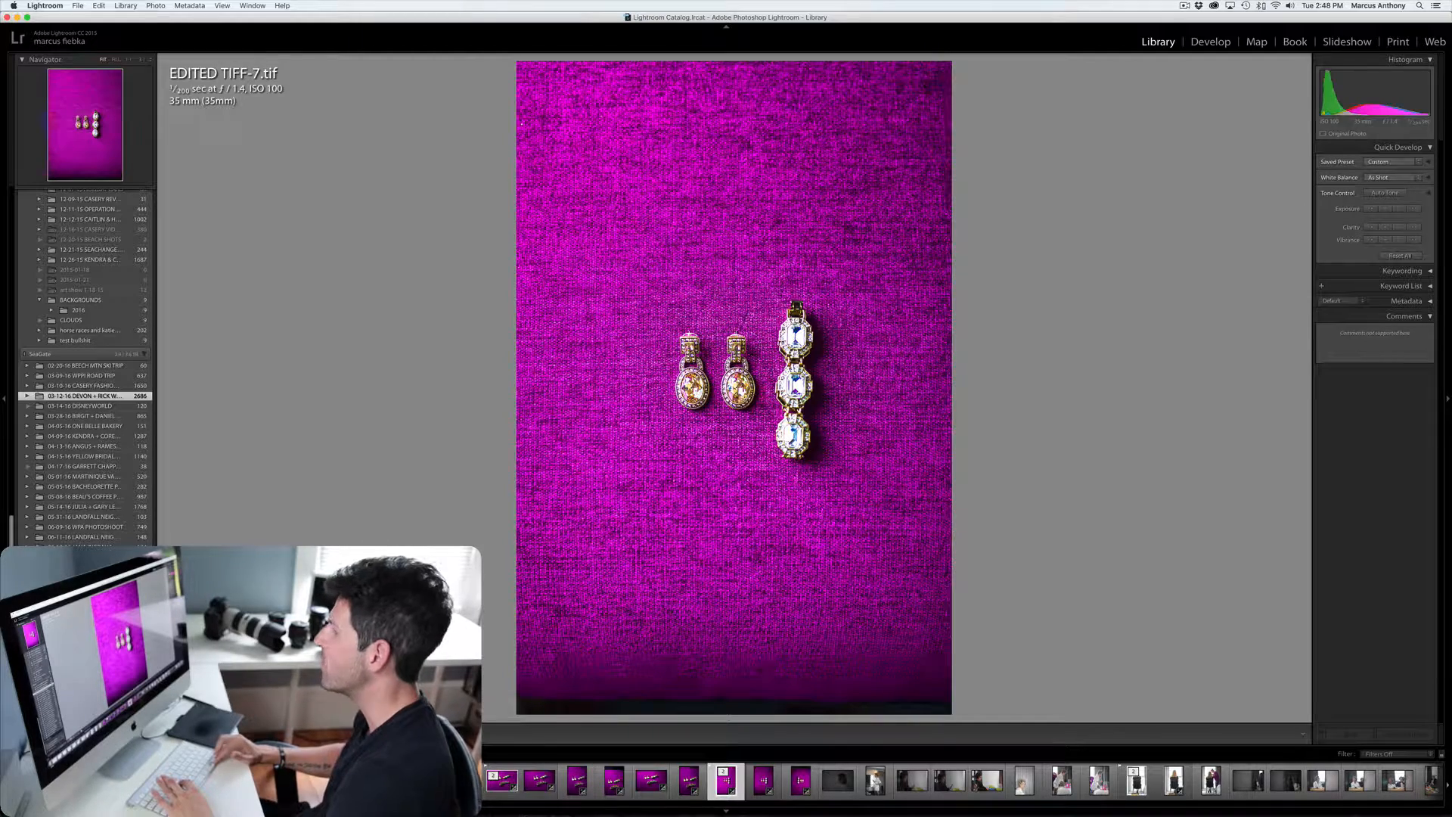
pyautogui.press('g')
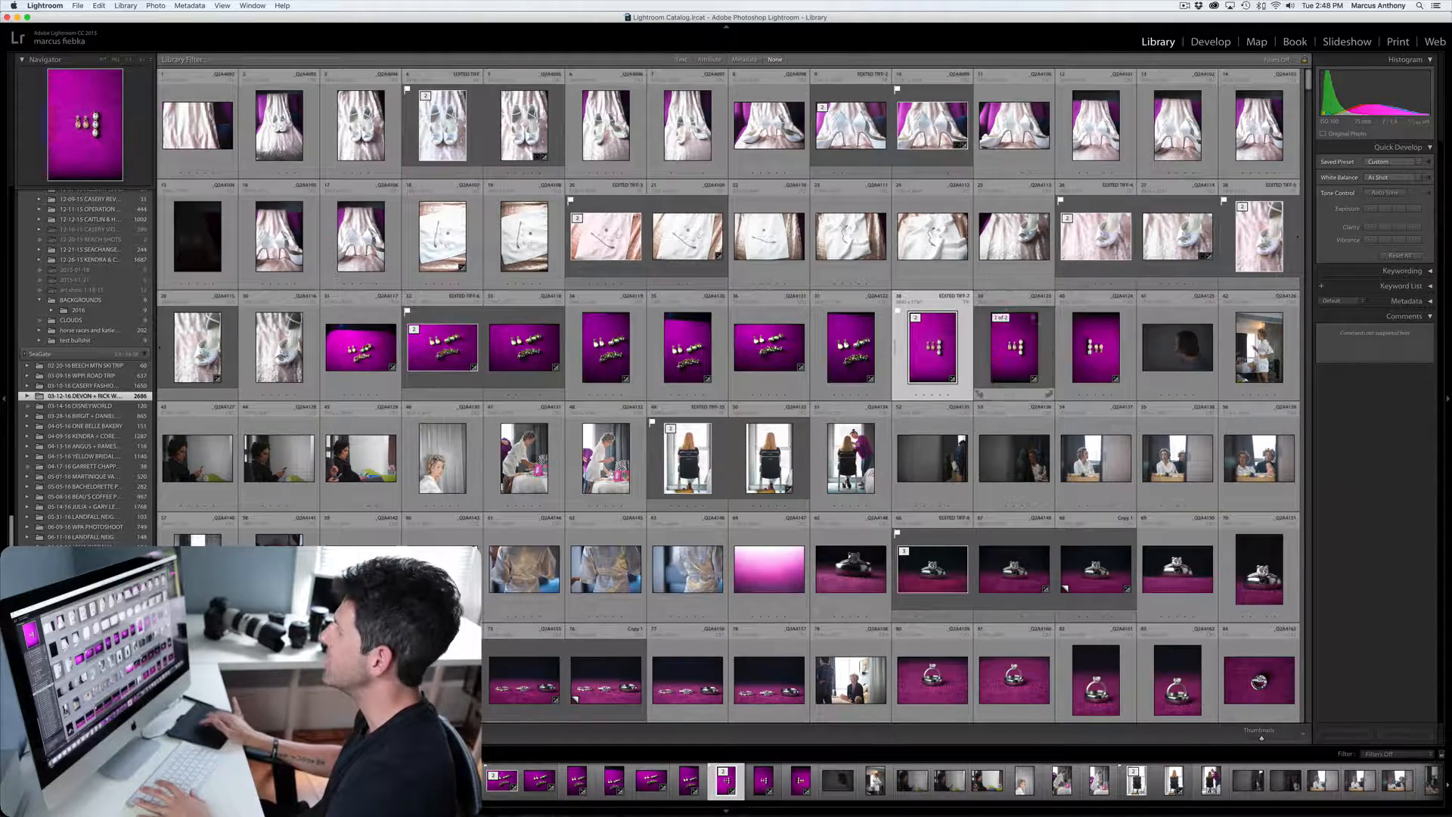
# Open _Q2A4122.CR2 in Develop, set its Exposure to 0 and return to the grid of thumbnails.
pyautogui.doubleClick(851, 347)
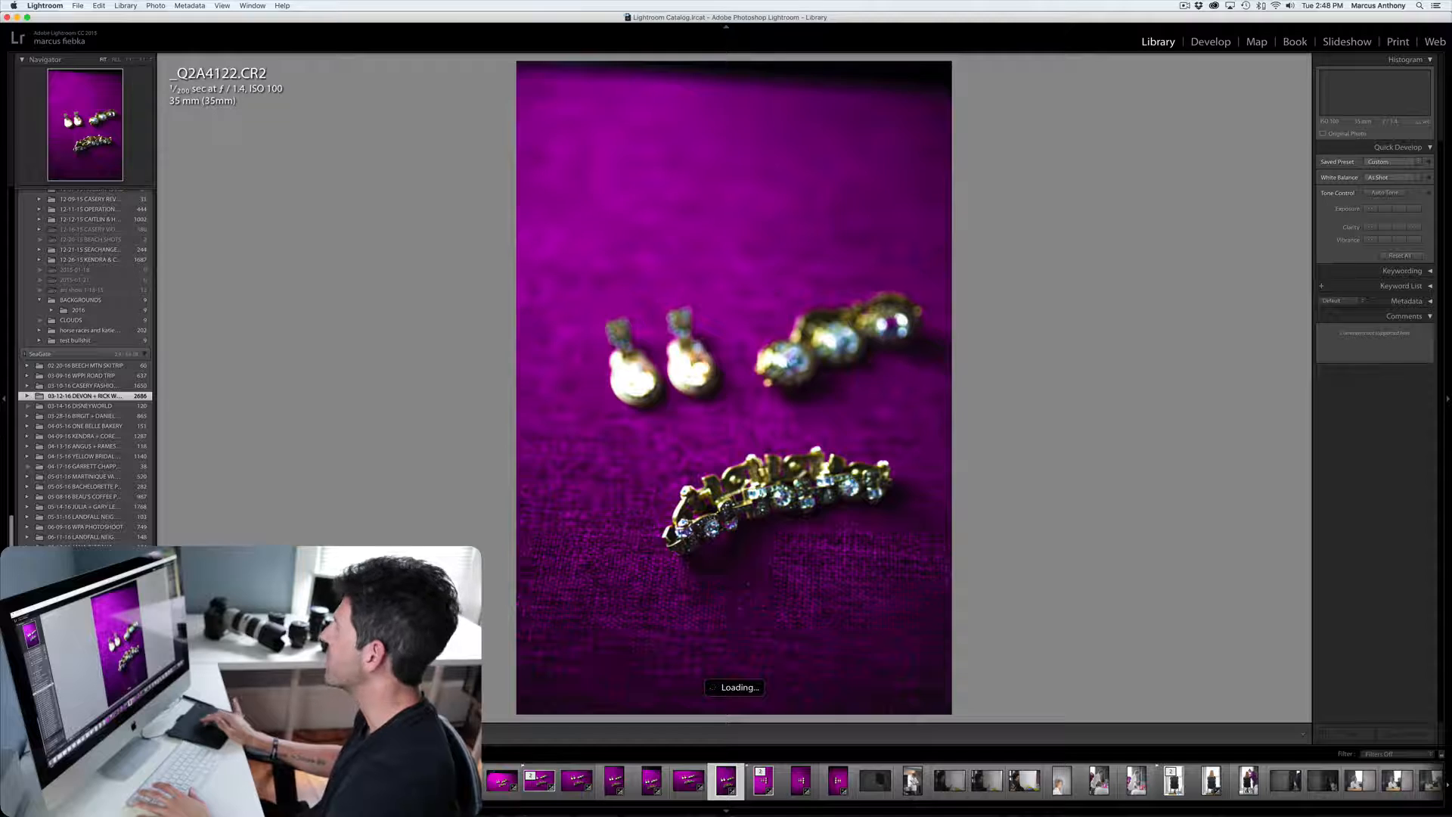
pyautogui.press('d')
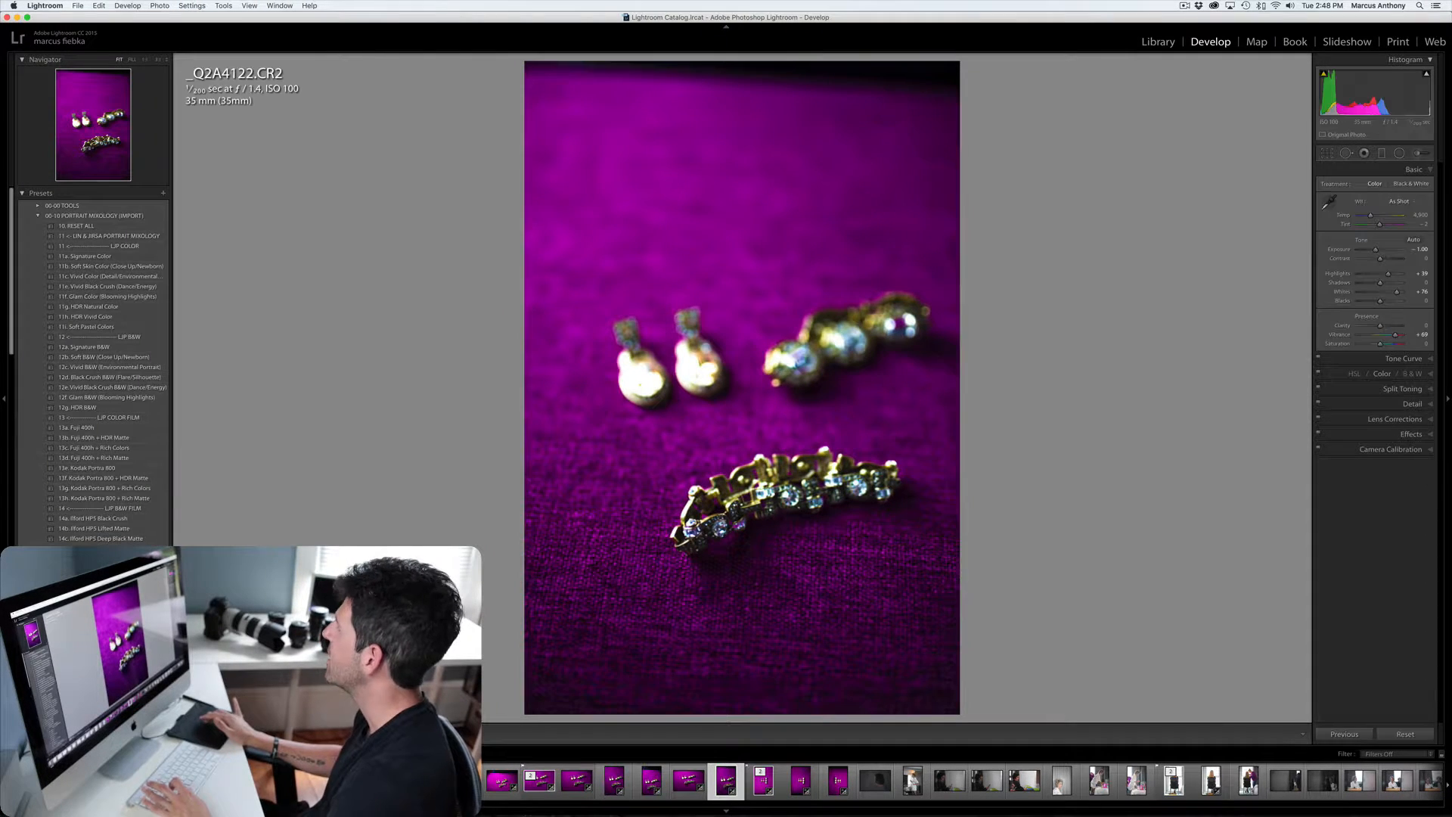
pyautogui.click(1419, 249)
pyautogui.write('0')
pyautogui.press('Return')
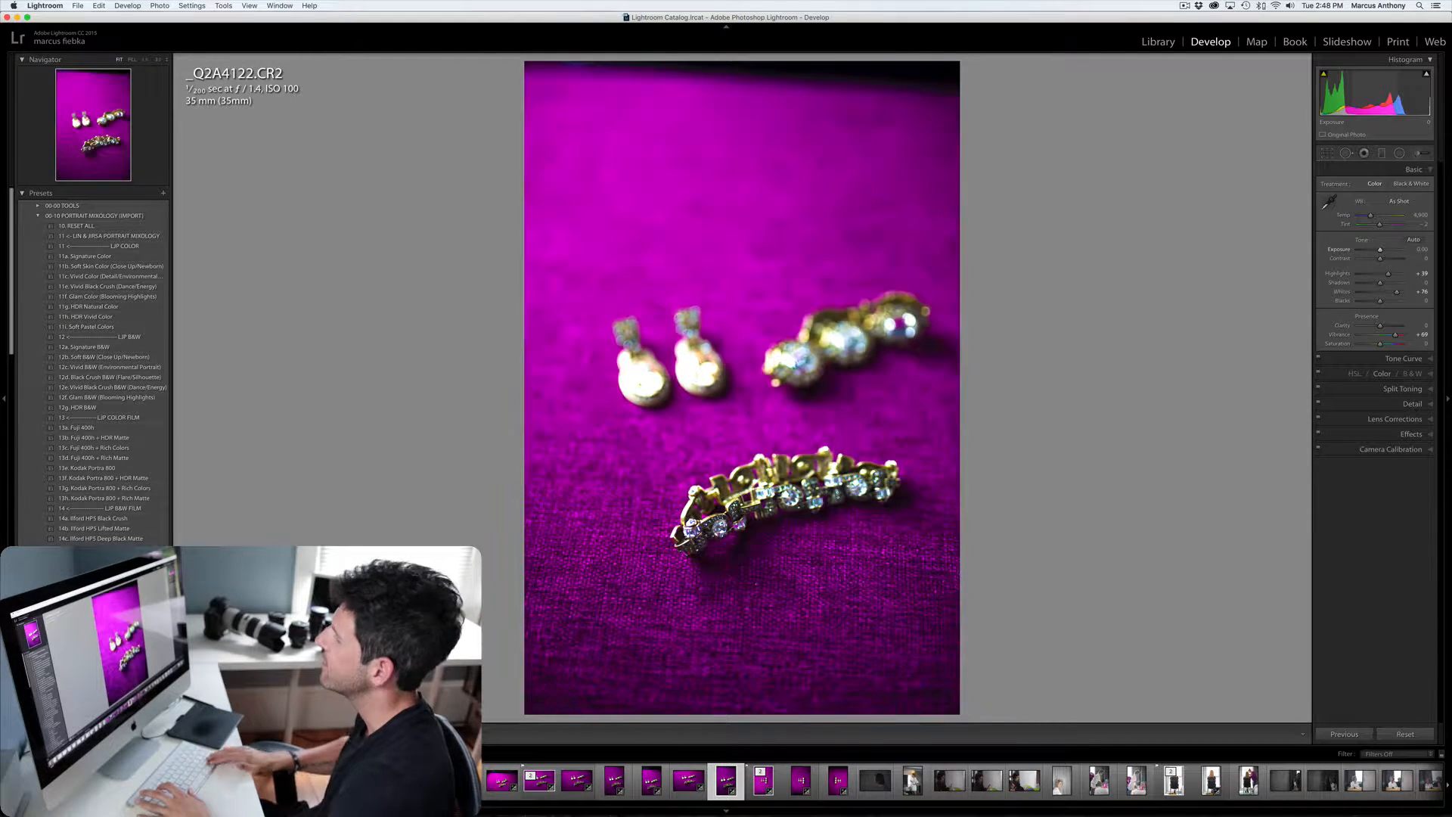
pyautogui.press('g')
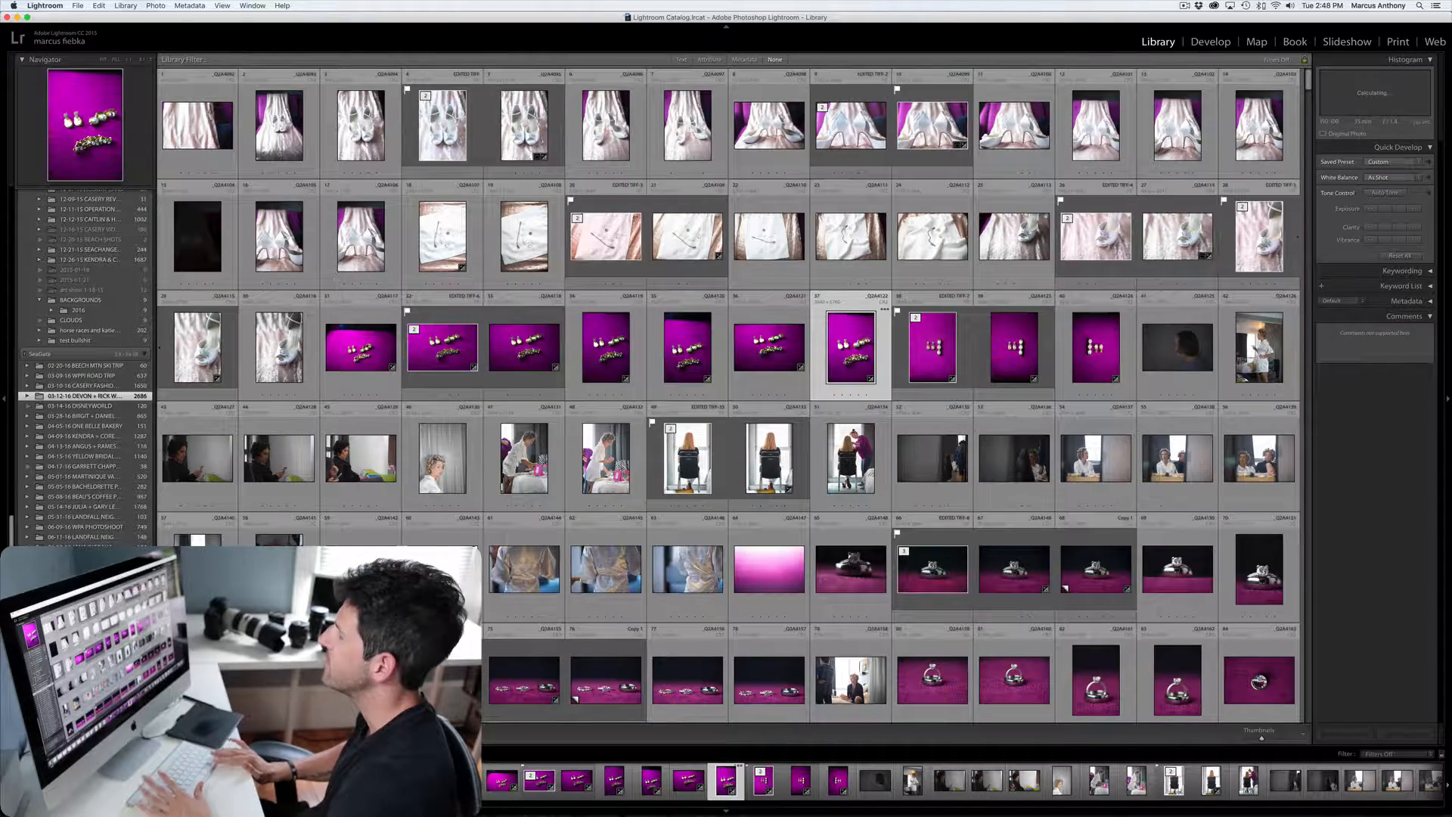
# Select _Q2A4117.CR2 and browse the wedding folder's thumbnails down to the last photos.
pyautogui.click(769, 347)
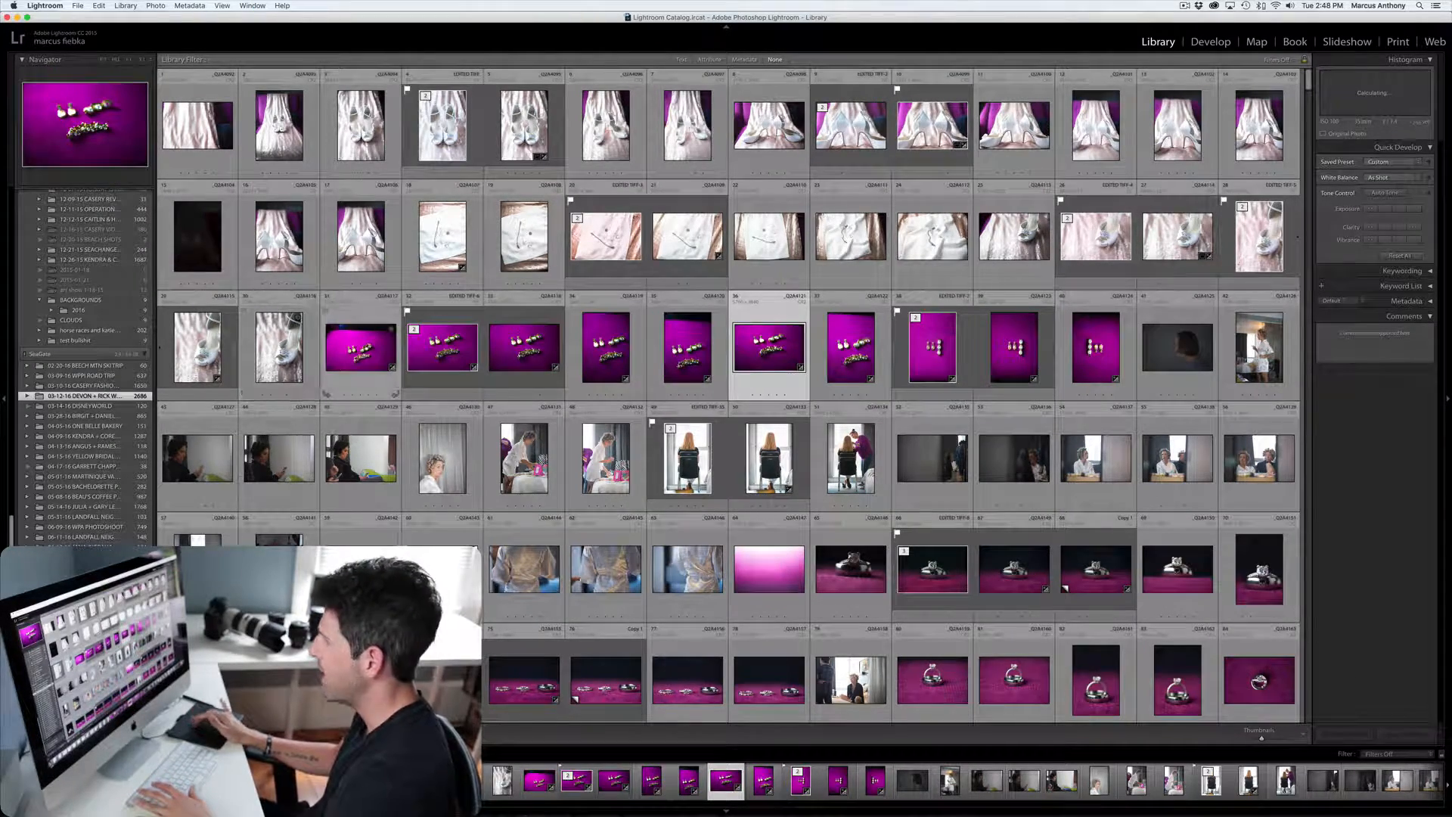
pyautogui.click(361, 347)
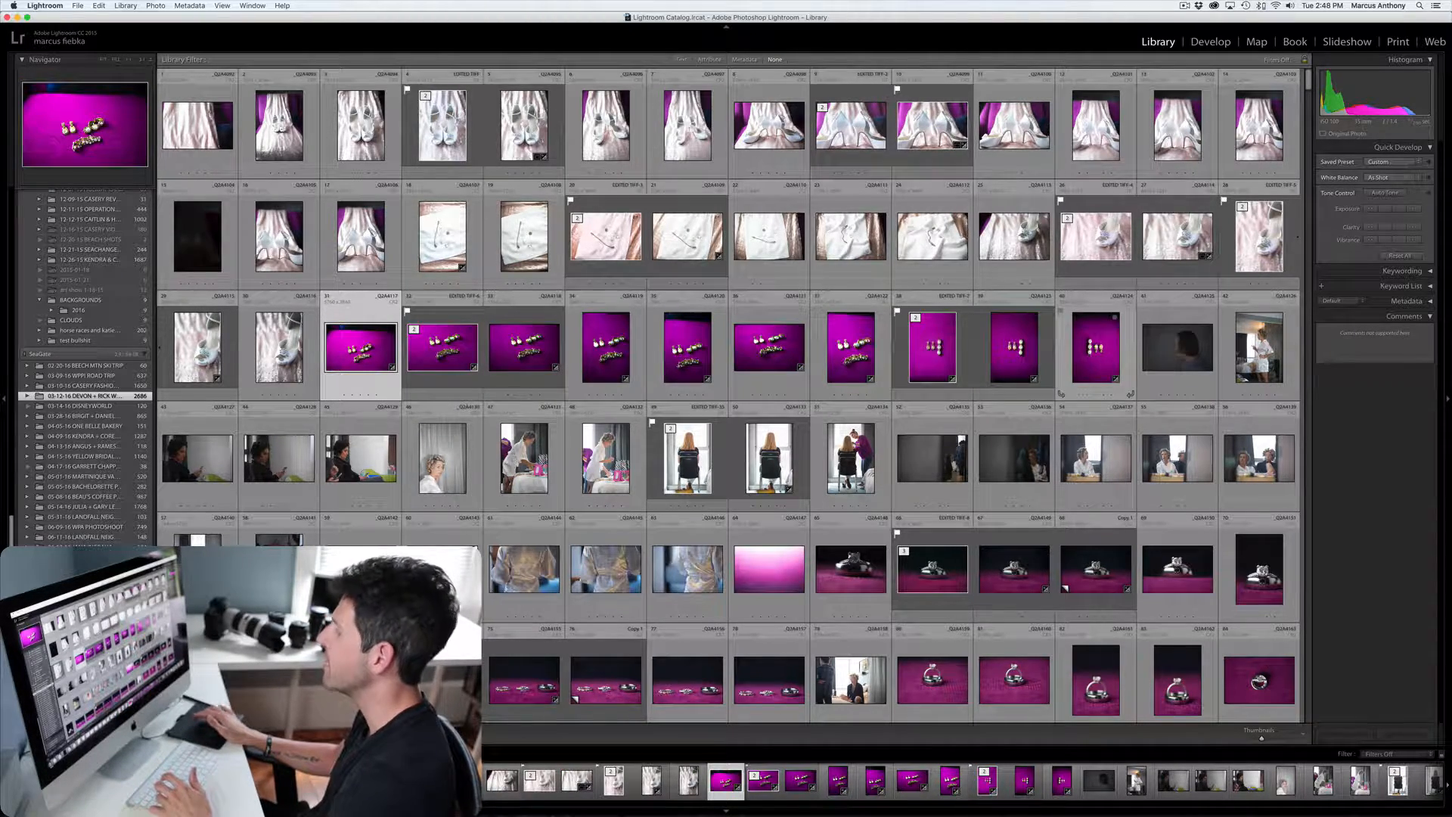
pyautogui.scroll(-20, 851, 458)
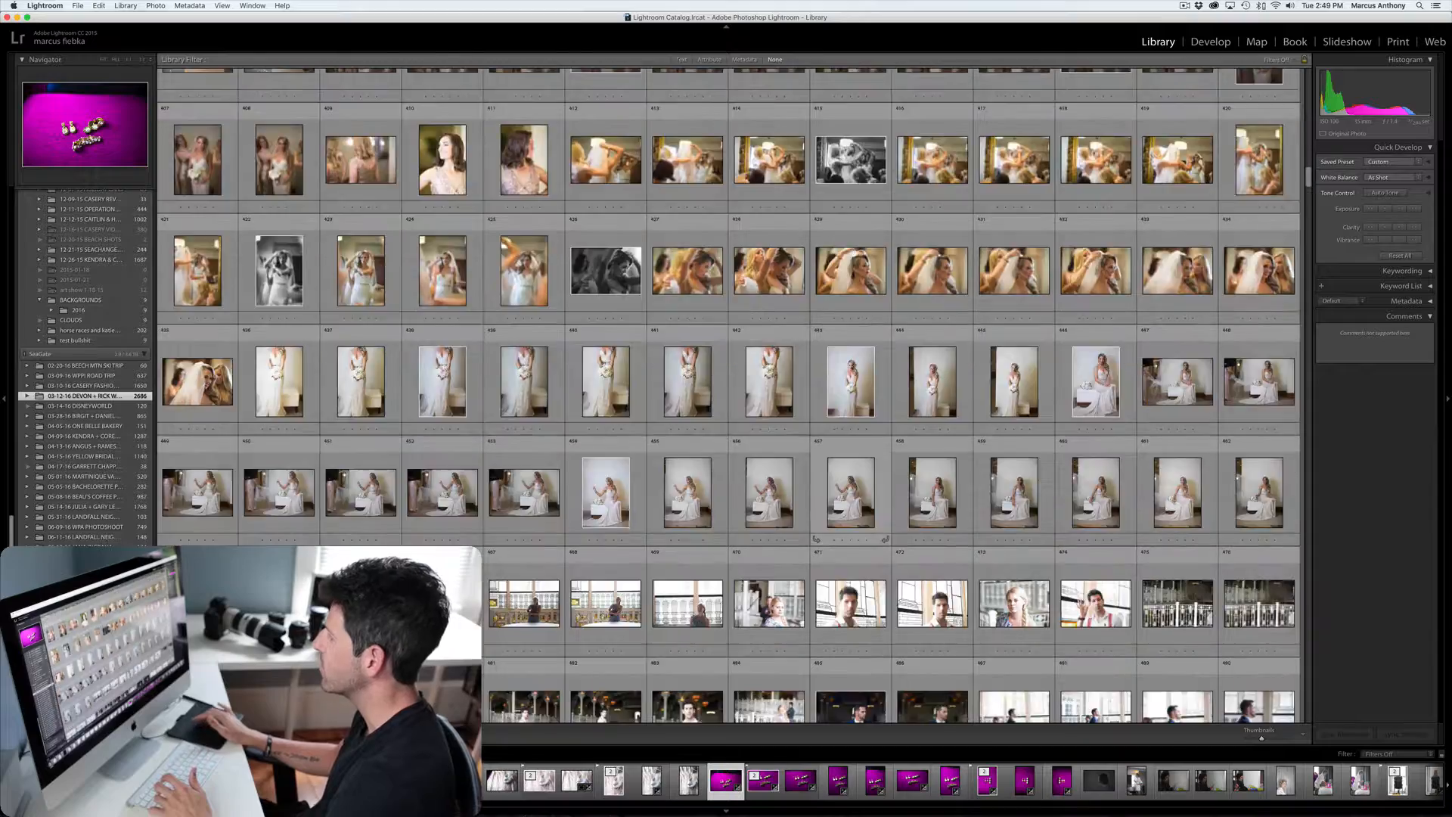
pyautogui.scroll(-20, 851, 458)
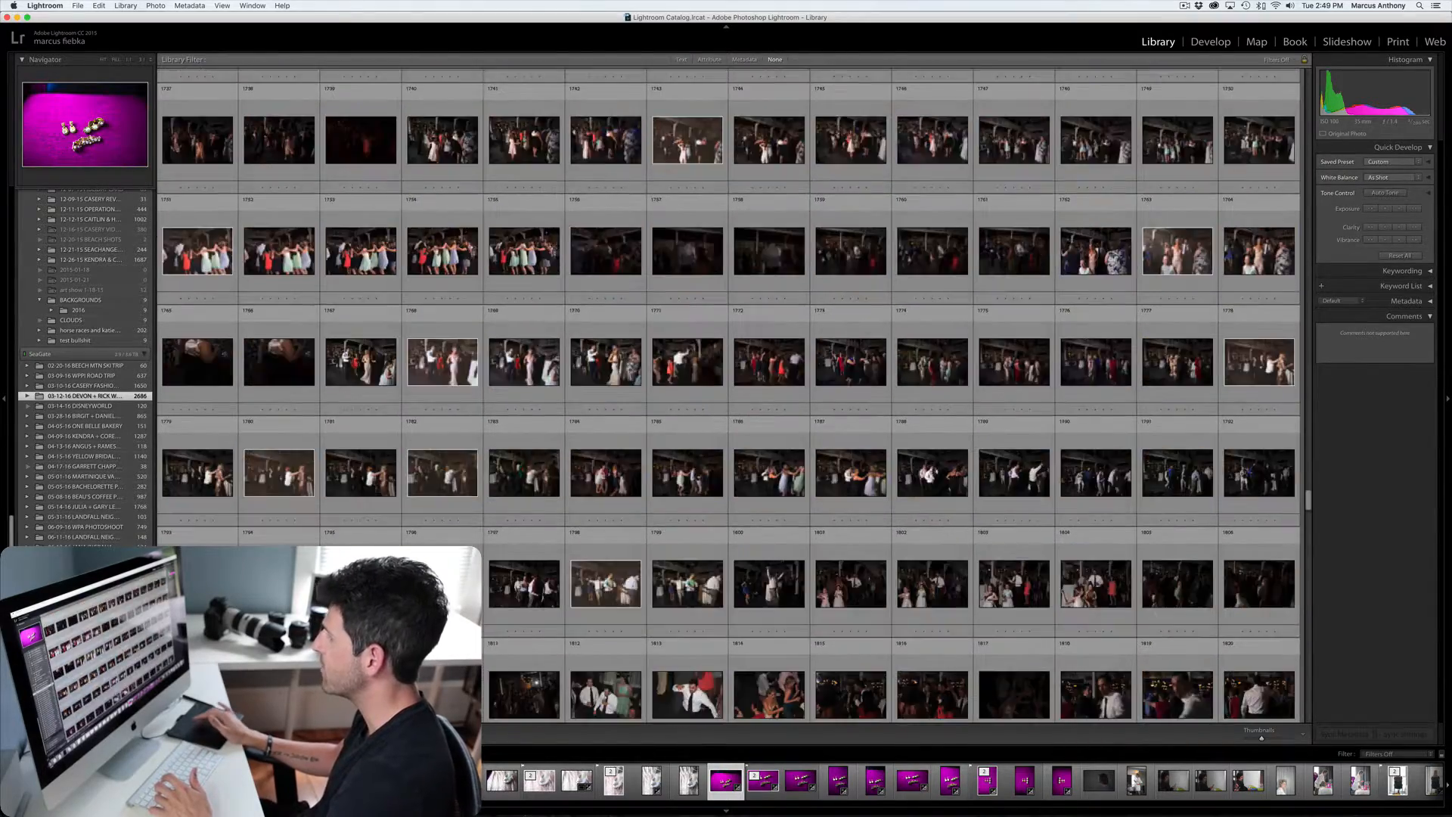
pyautogui.scroll(-15, 851, 458)
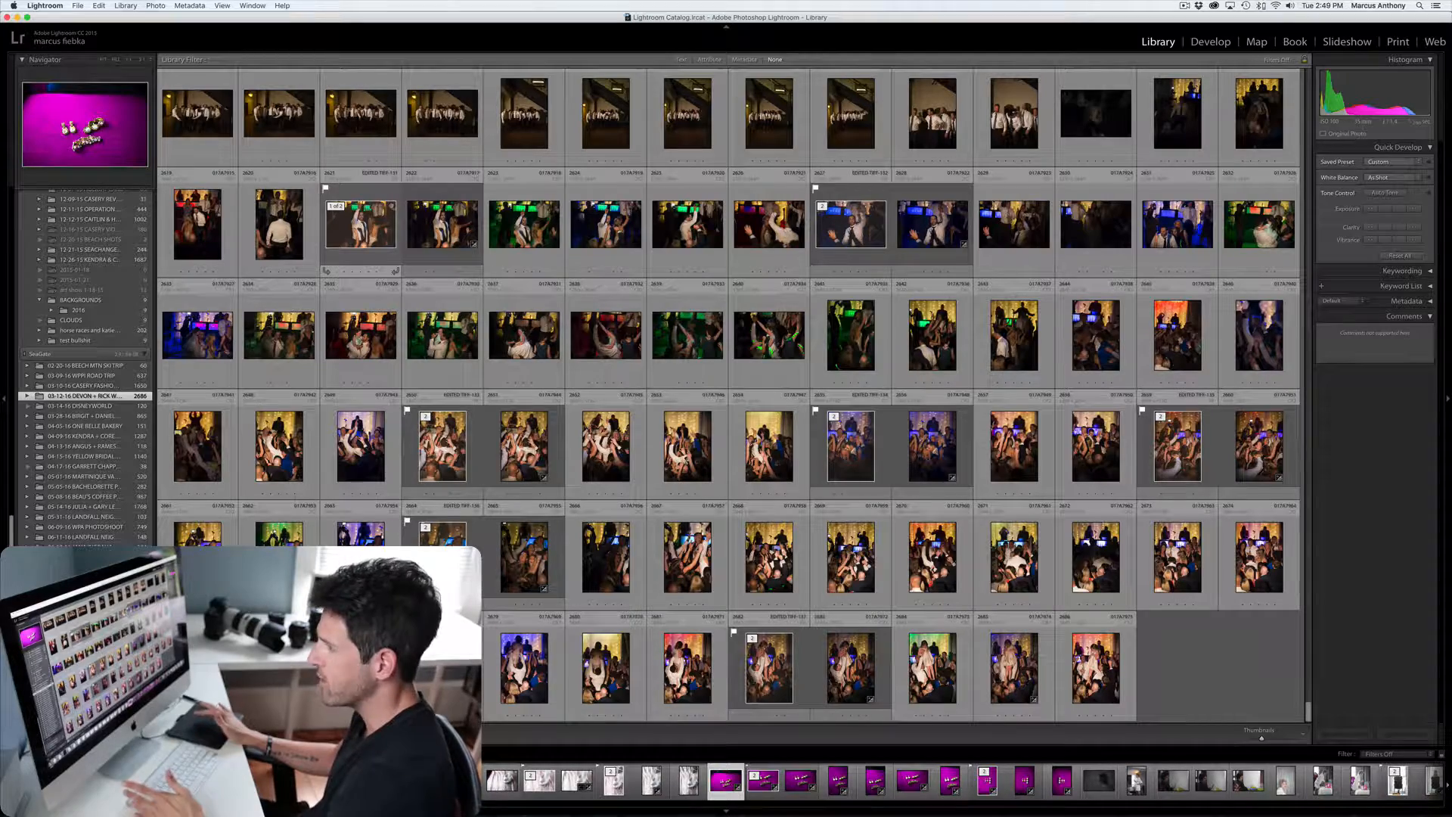
# Return to the first photos of the wedding folder and reselect the first purple jewellery photo, _Q2A4117.CR2.
pyautogui.scroll(20, 361, 227)
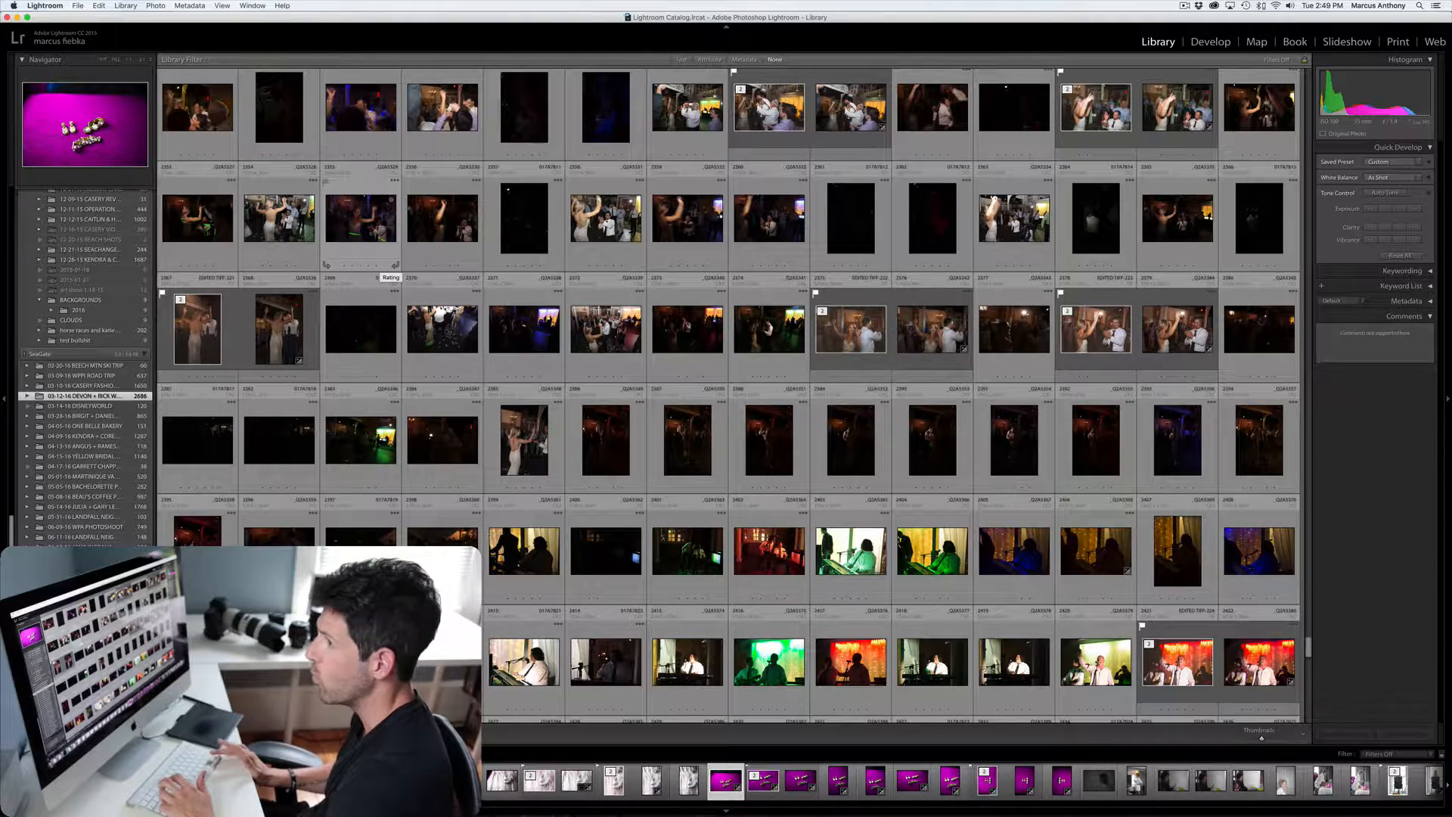
pyautogui.scroll(20, 381, 269)
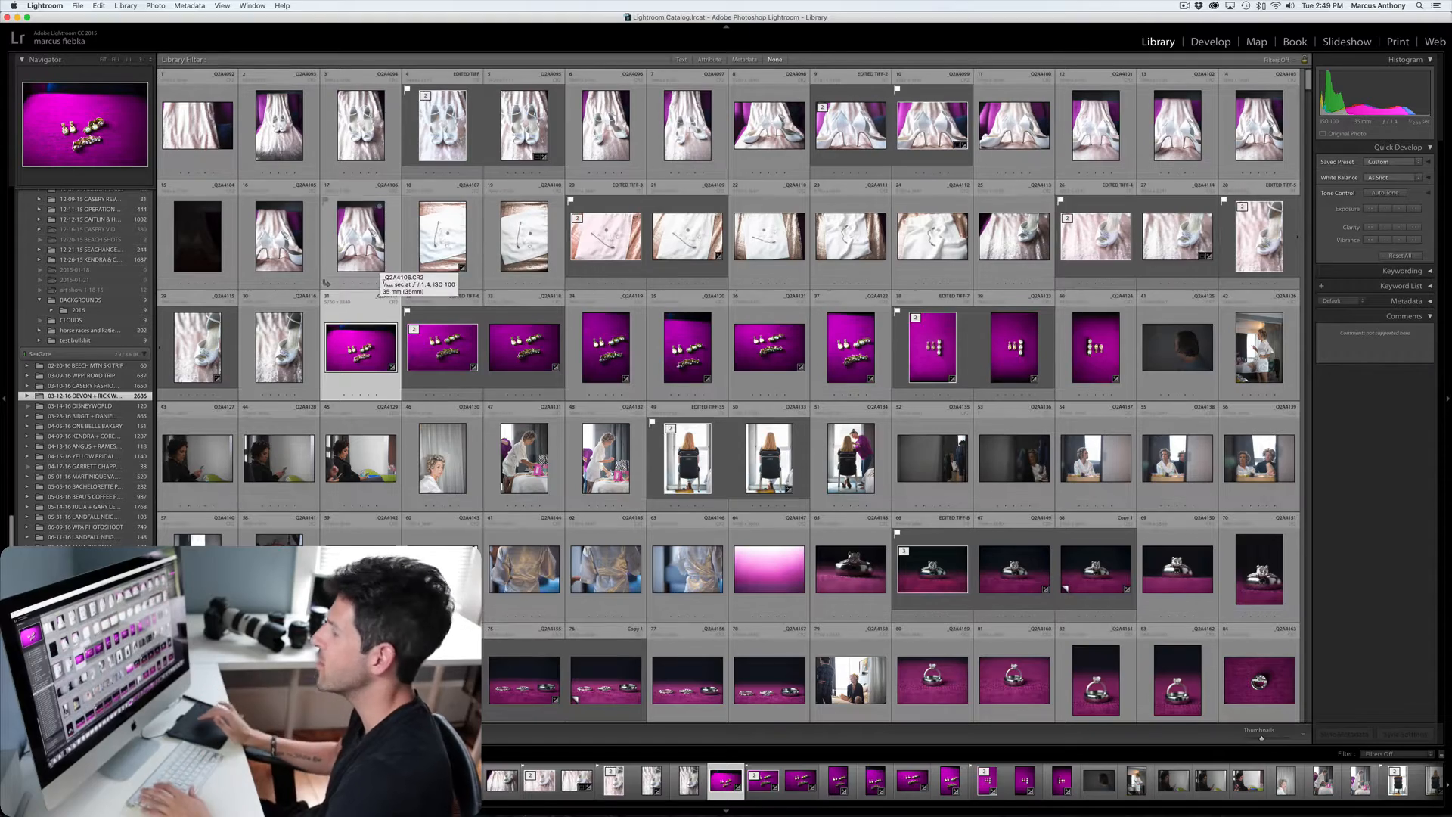
pyautogui.click(279, 347)
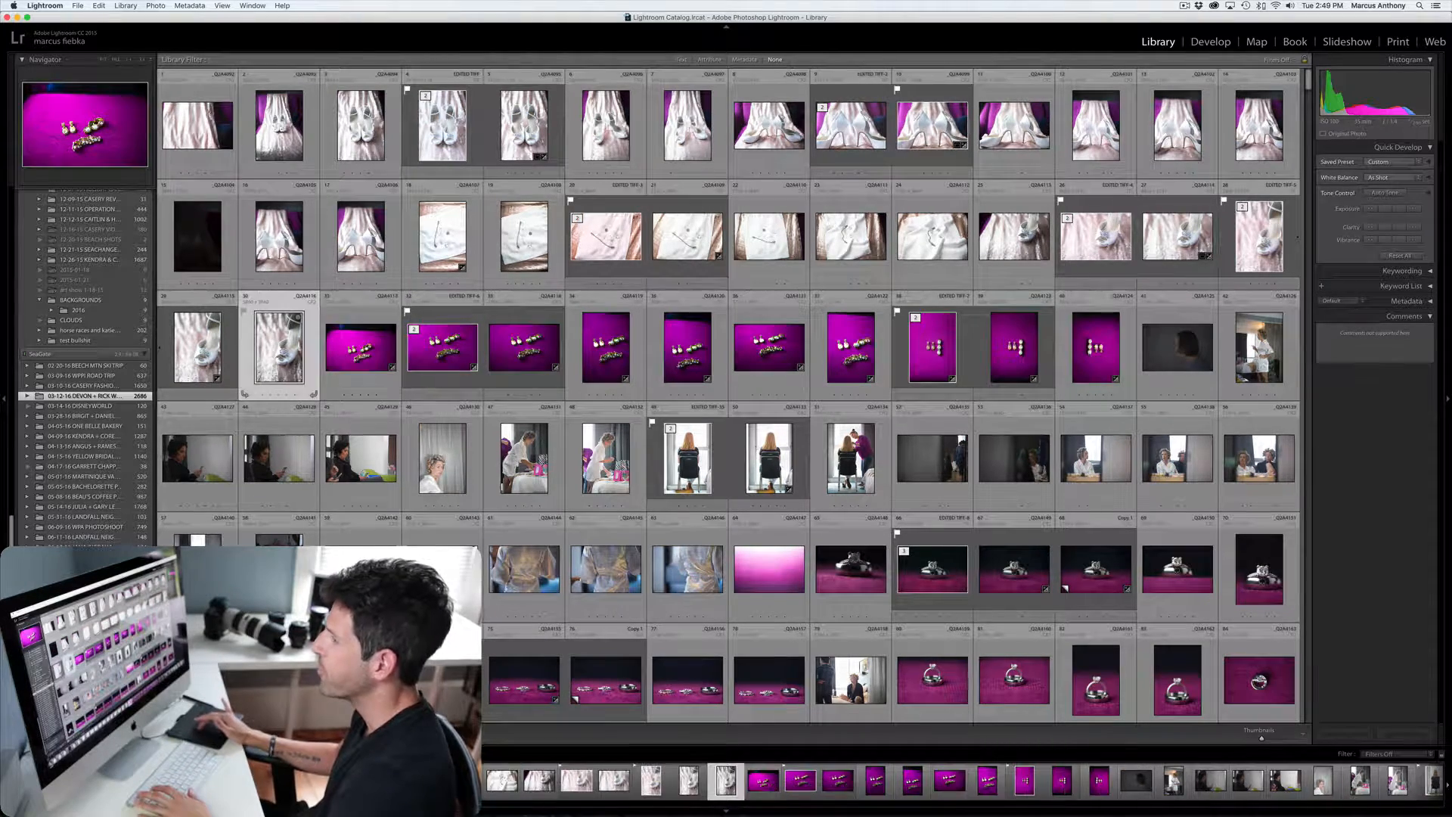
pyautogui.click(361, 347)
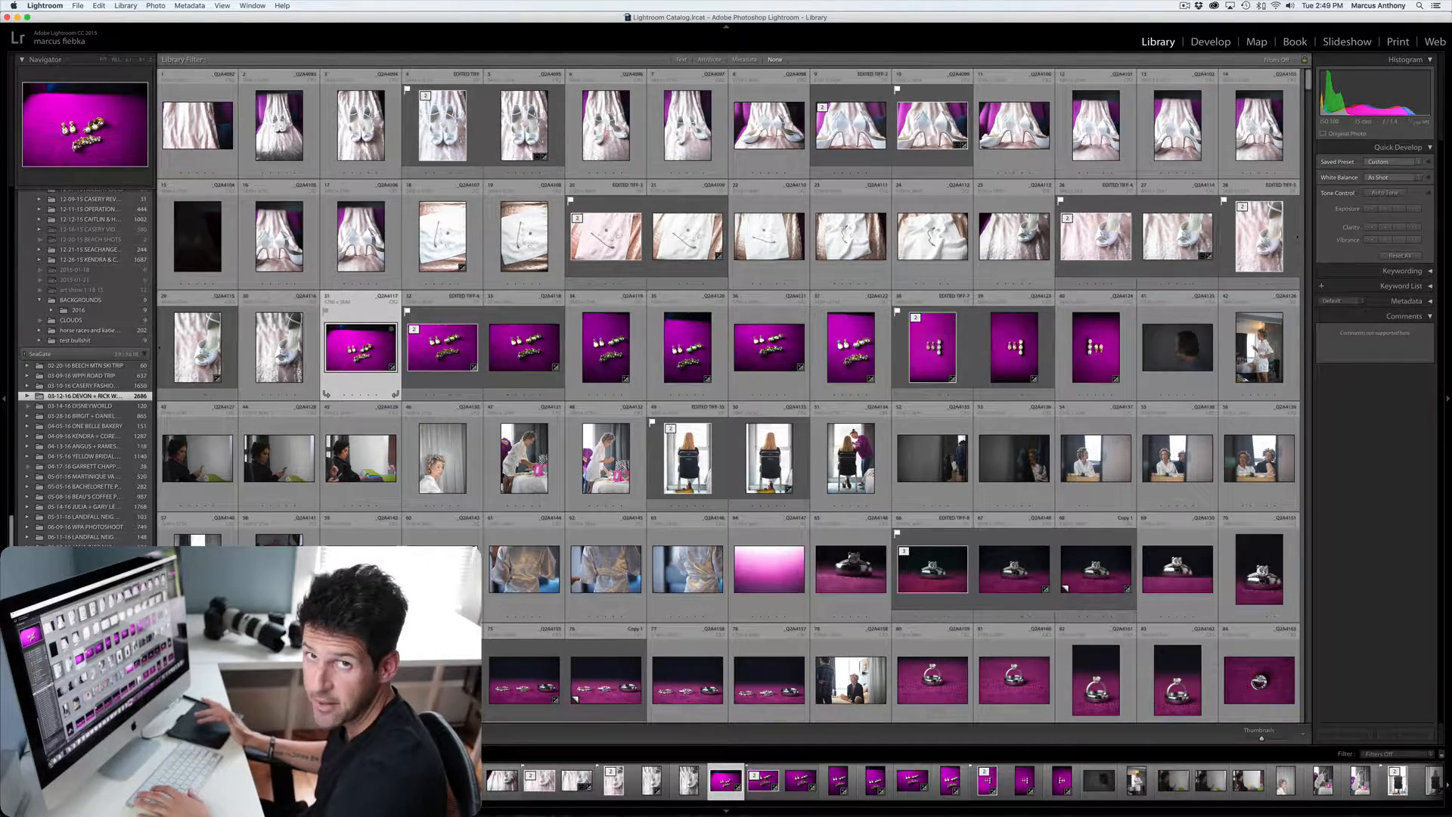
# Find the ring photo EDITED TIFF-8.tif in the grid, view it enlarged and open it in Develop.
pyautogui.scroll(-5, 687, 461)
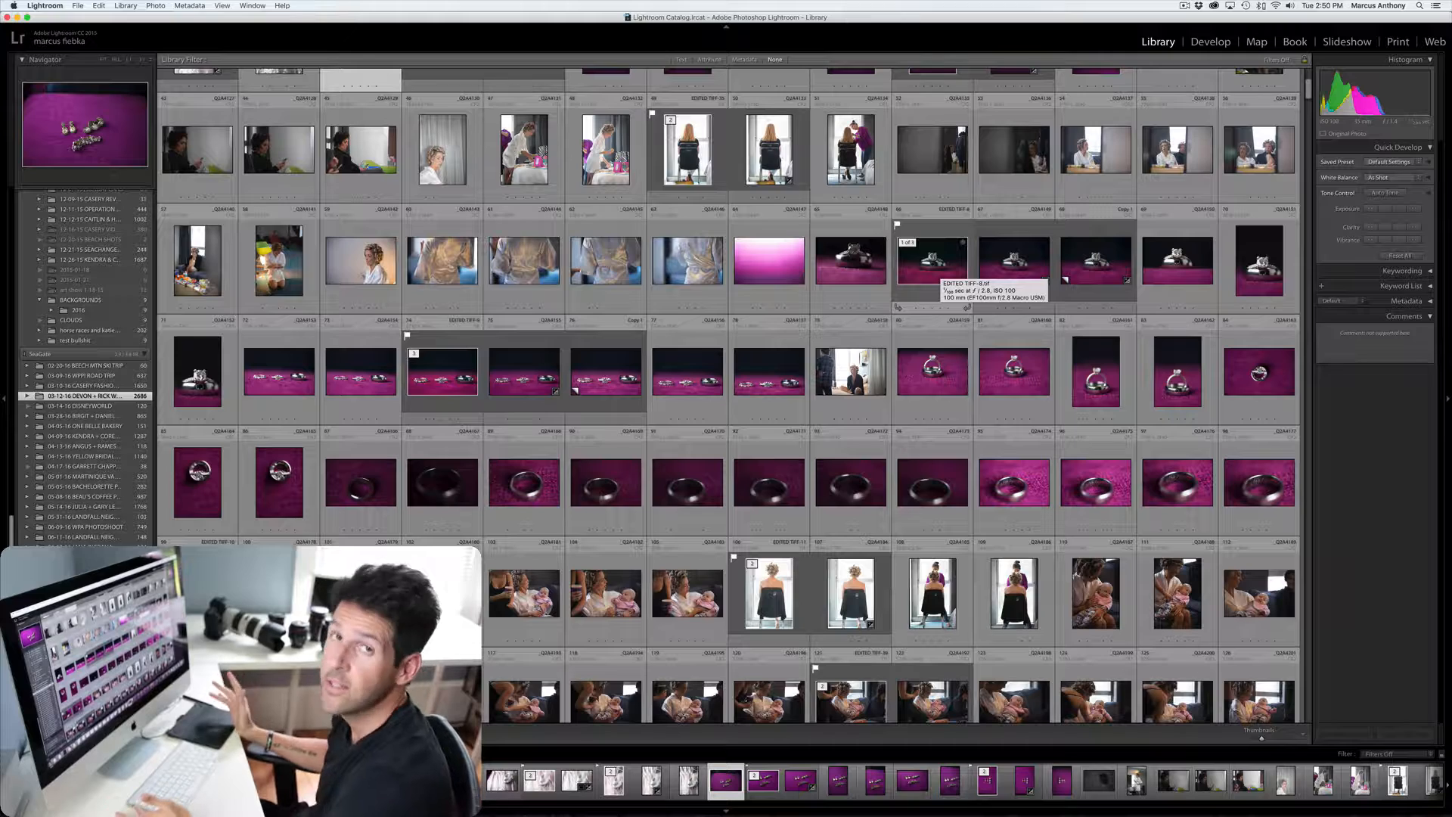
pyautogui.click(938, 274)
pyautogui.press('e')
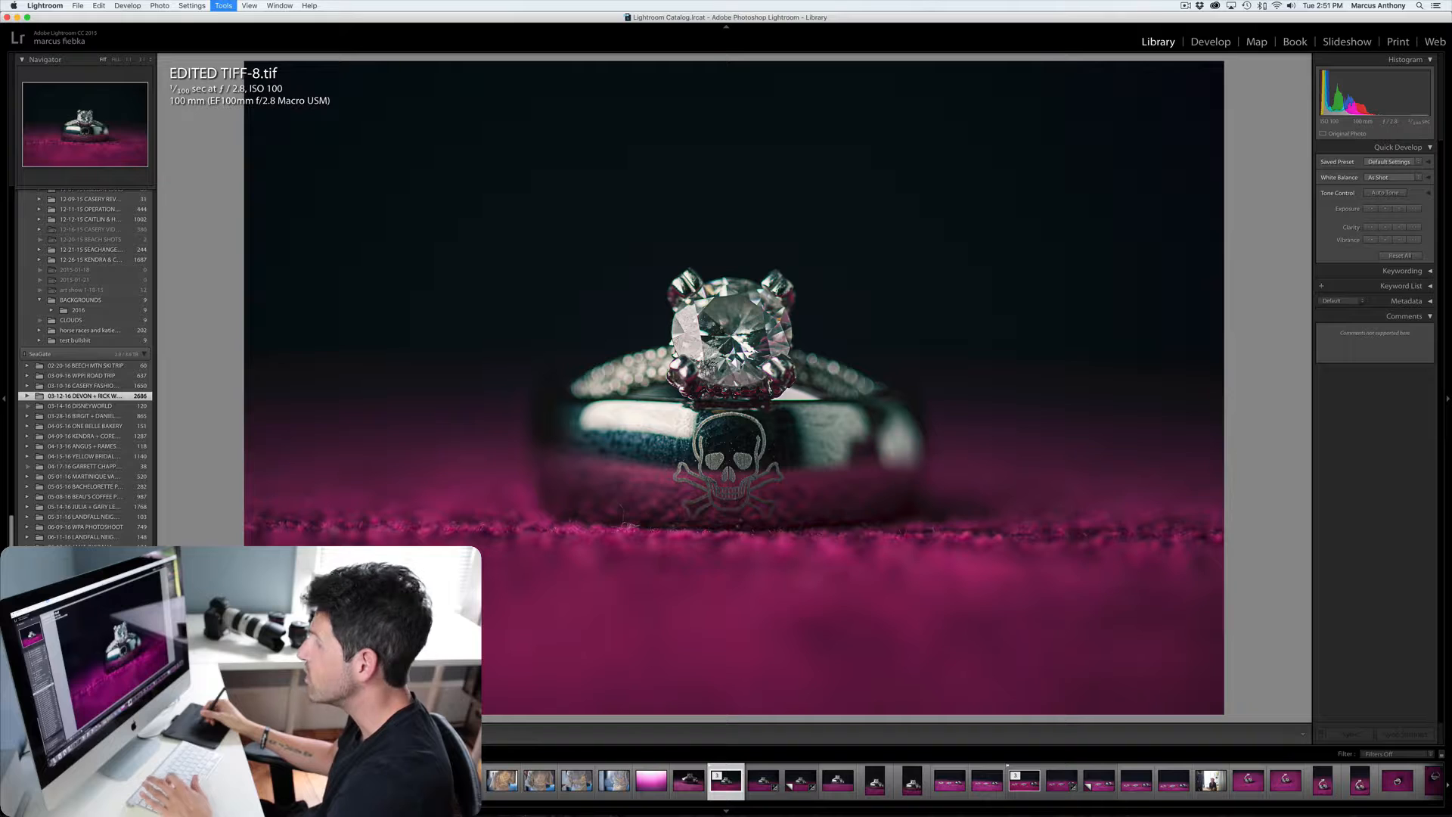
pyautogui.press('d')
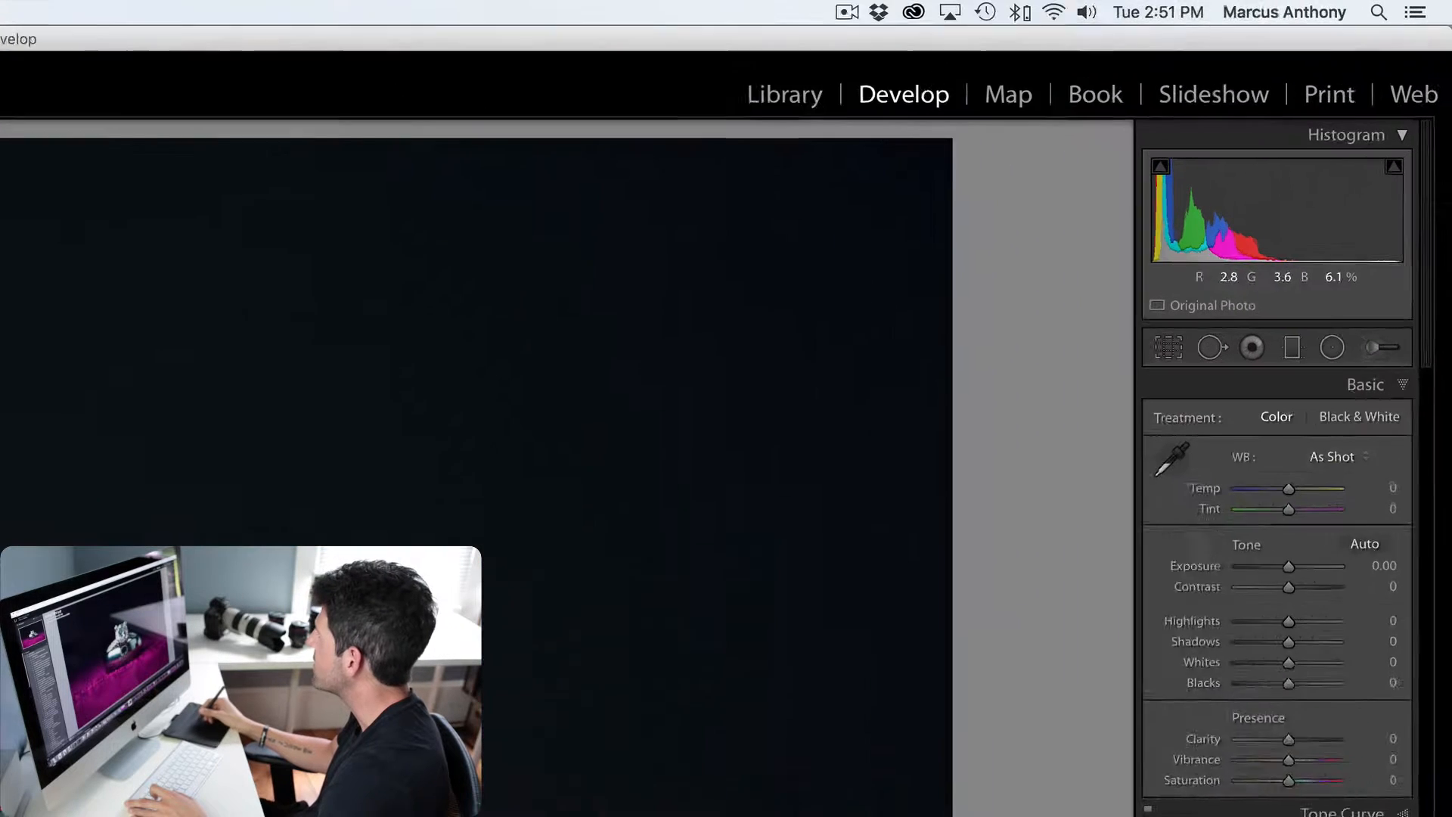
# Remove a small blemish on the band's lower left with Spot Removal, sampling from the area just right of it.
pyautogui.press('q')
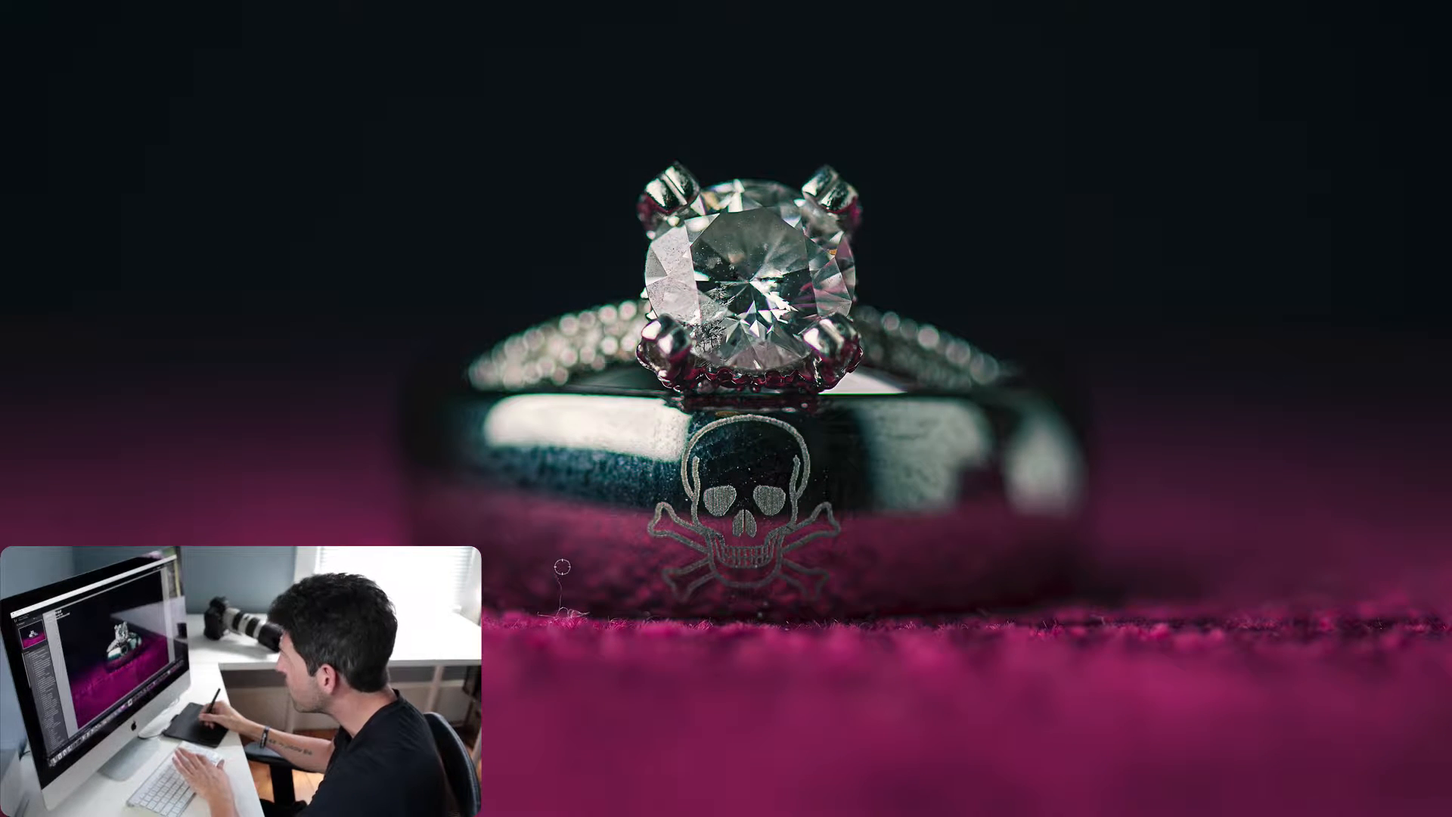
pyautogui.moveTo(554, 575); pyautogui.dragTo(558, 583)
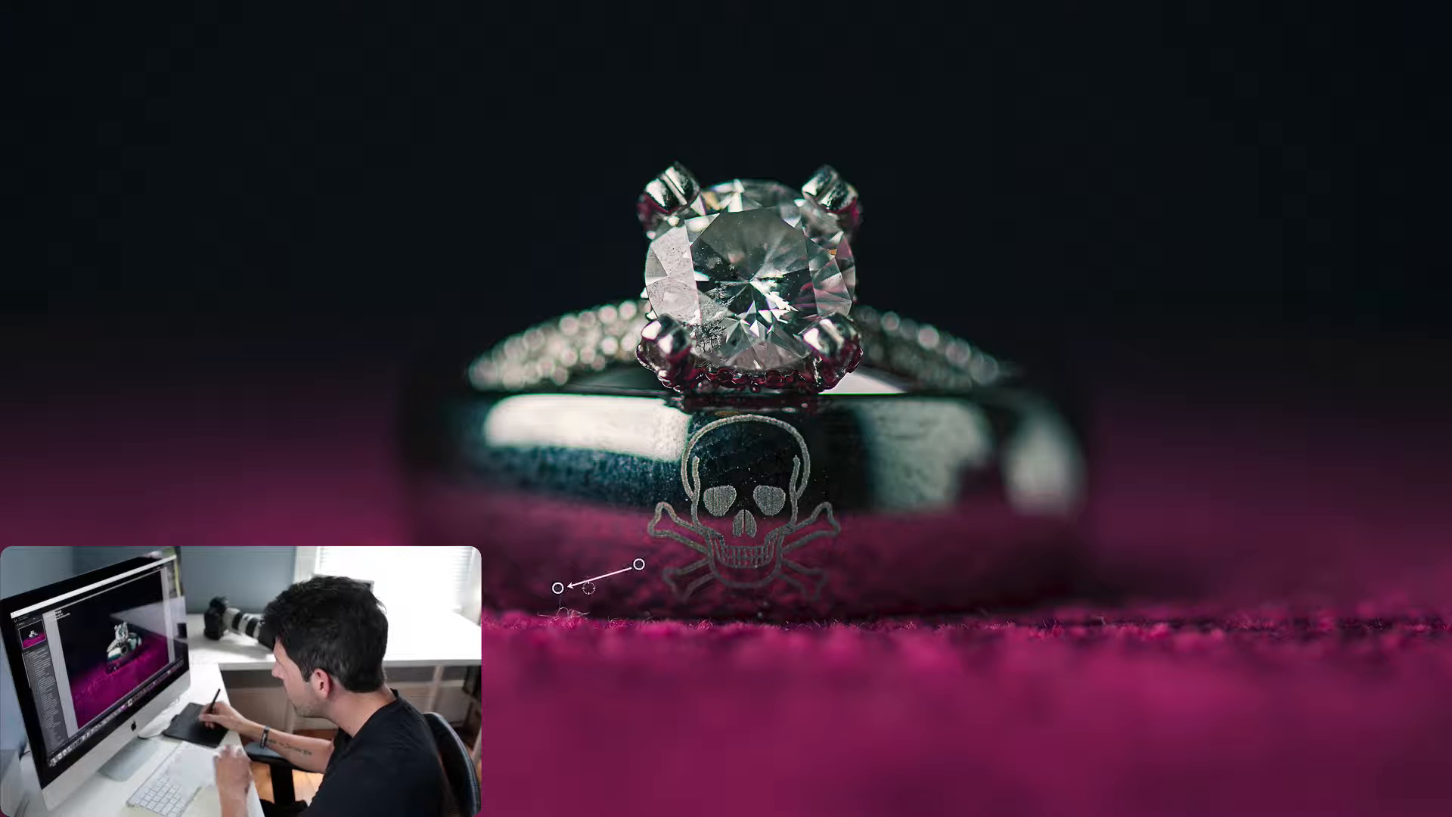
pyautogui.moveTo(639, 564); pyautogui.dragTo(596, 580)
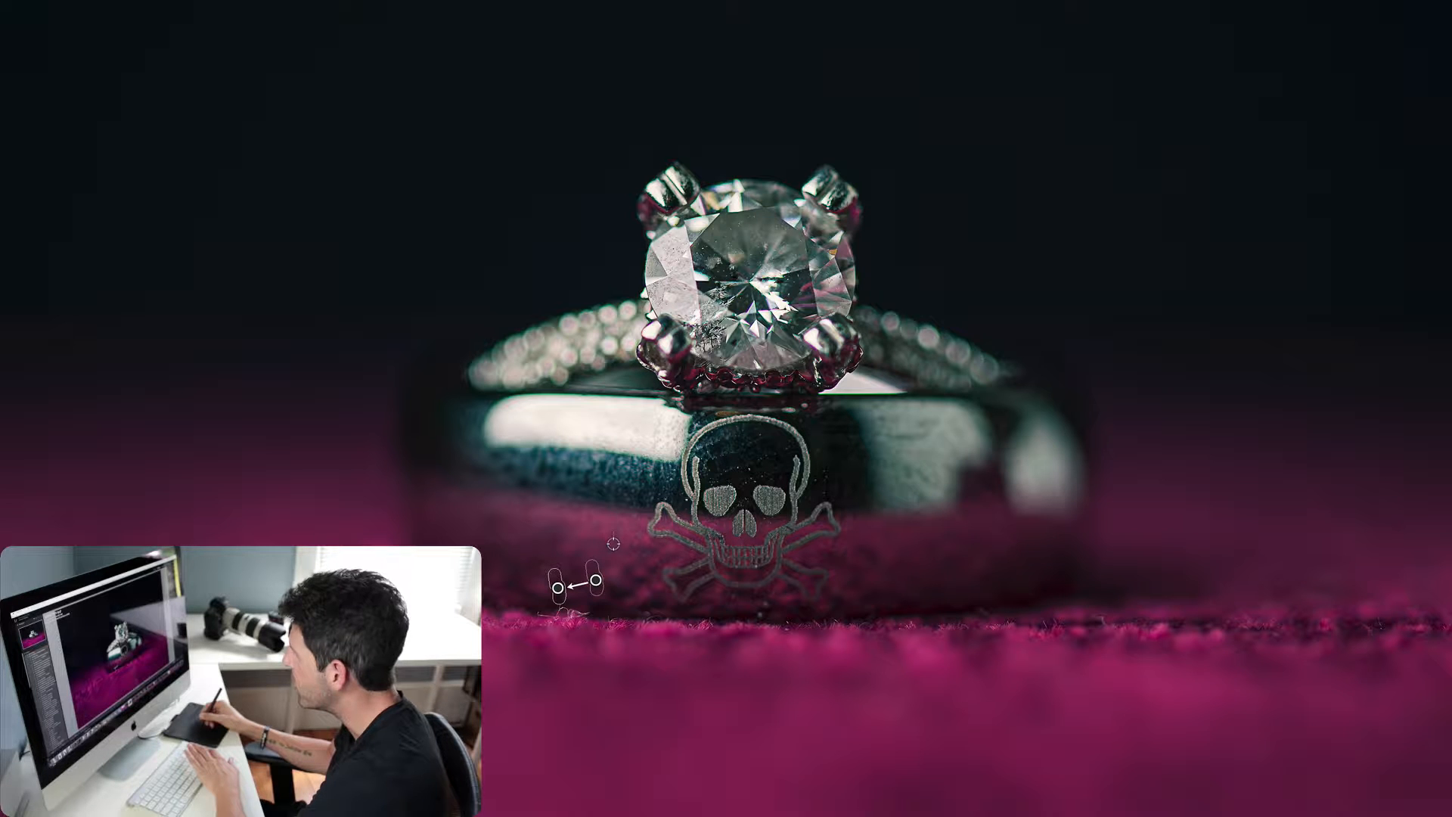
pyautogui.press('q')
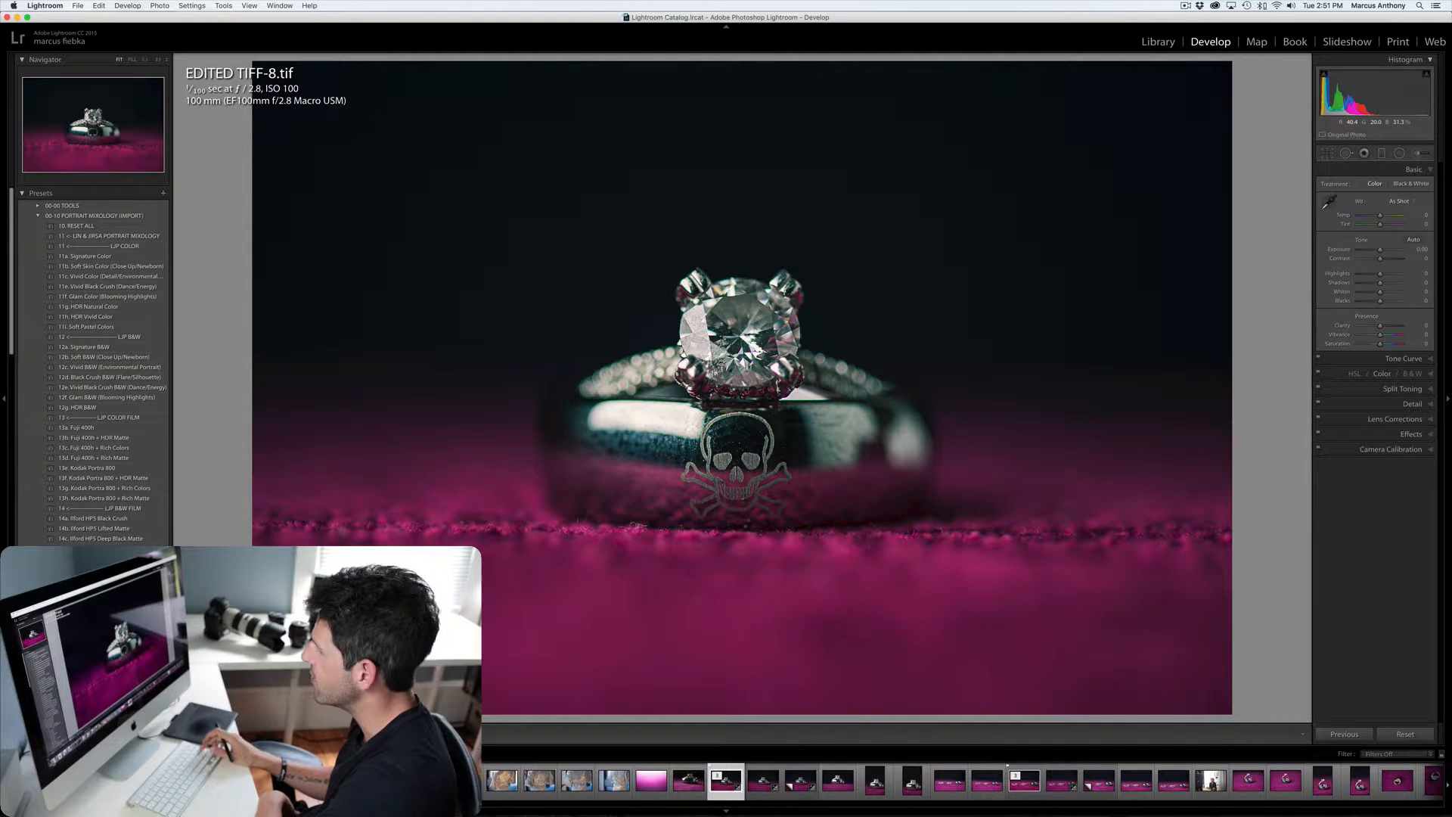
# Compare the before and after versions of the ring photo.
pyautogui.press('\\')
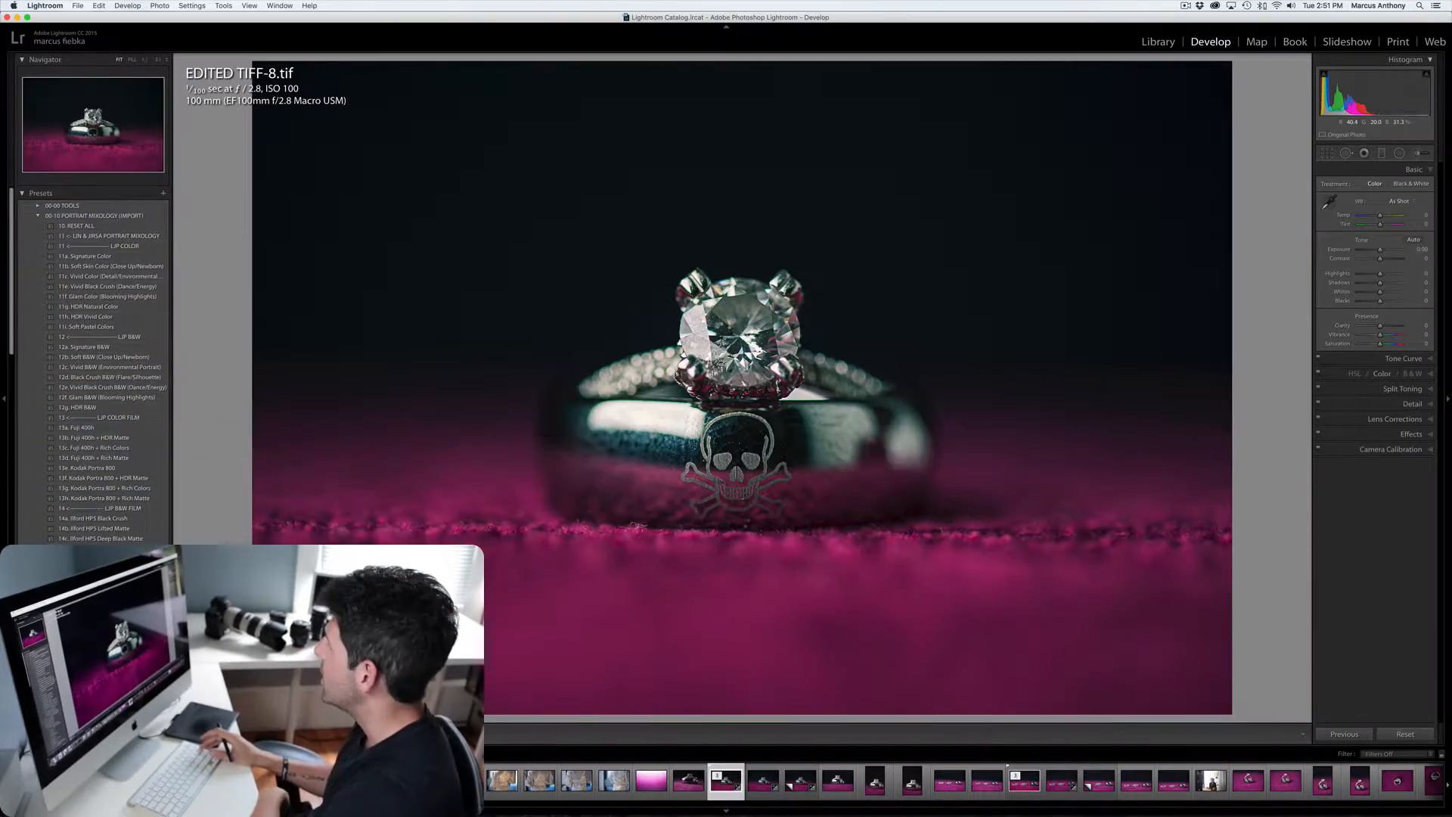
pyautogui.press('\\')
pyautogui.press('\\')
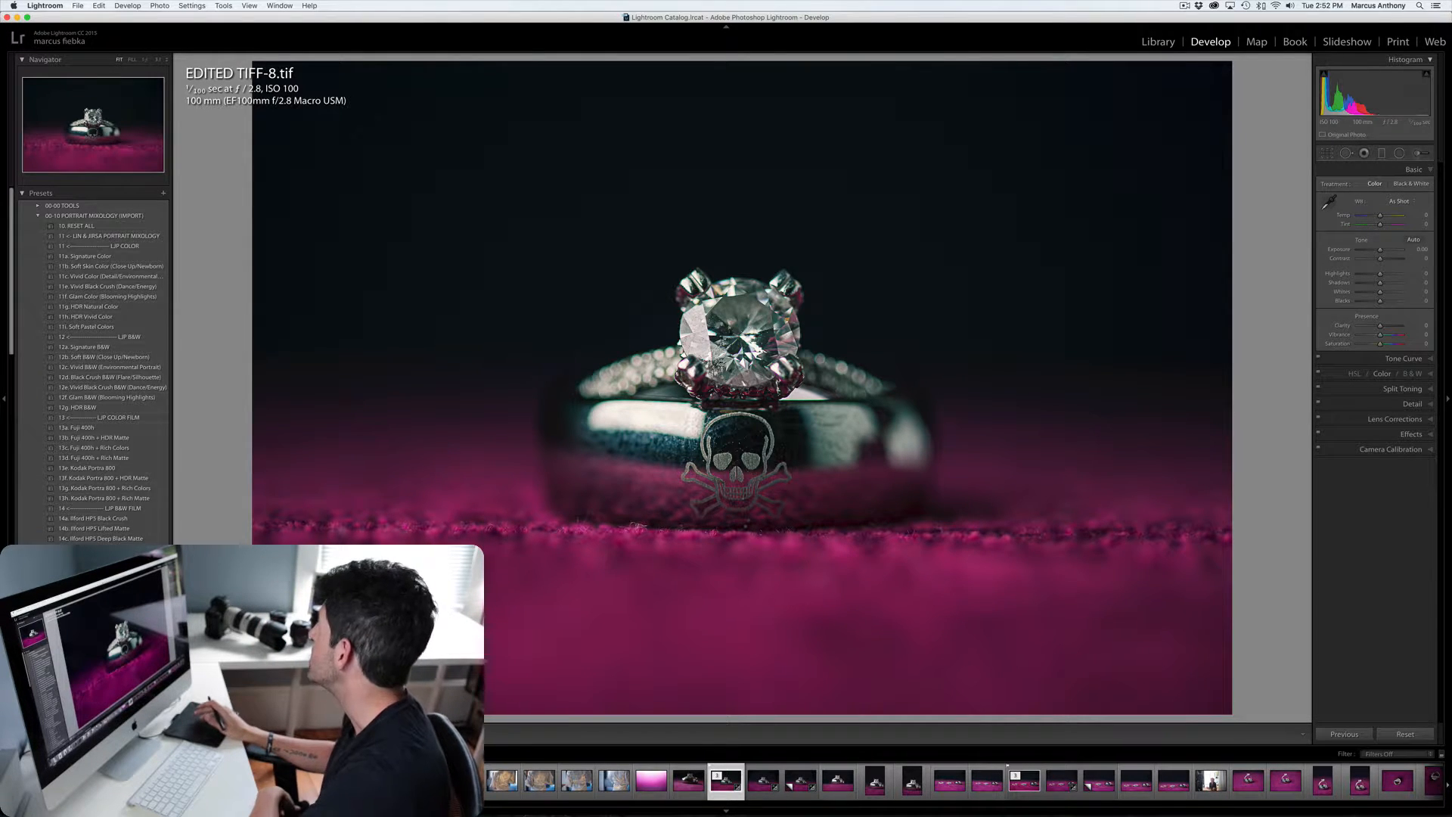
# Activate the Adjustment Brush and review its list of effect presets, keeping the Exposure effect.
pyautogui.press('k')
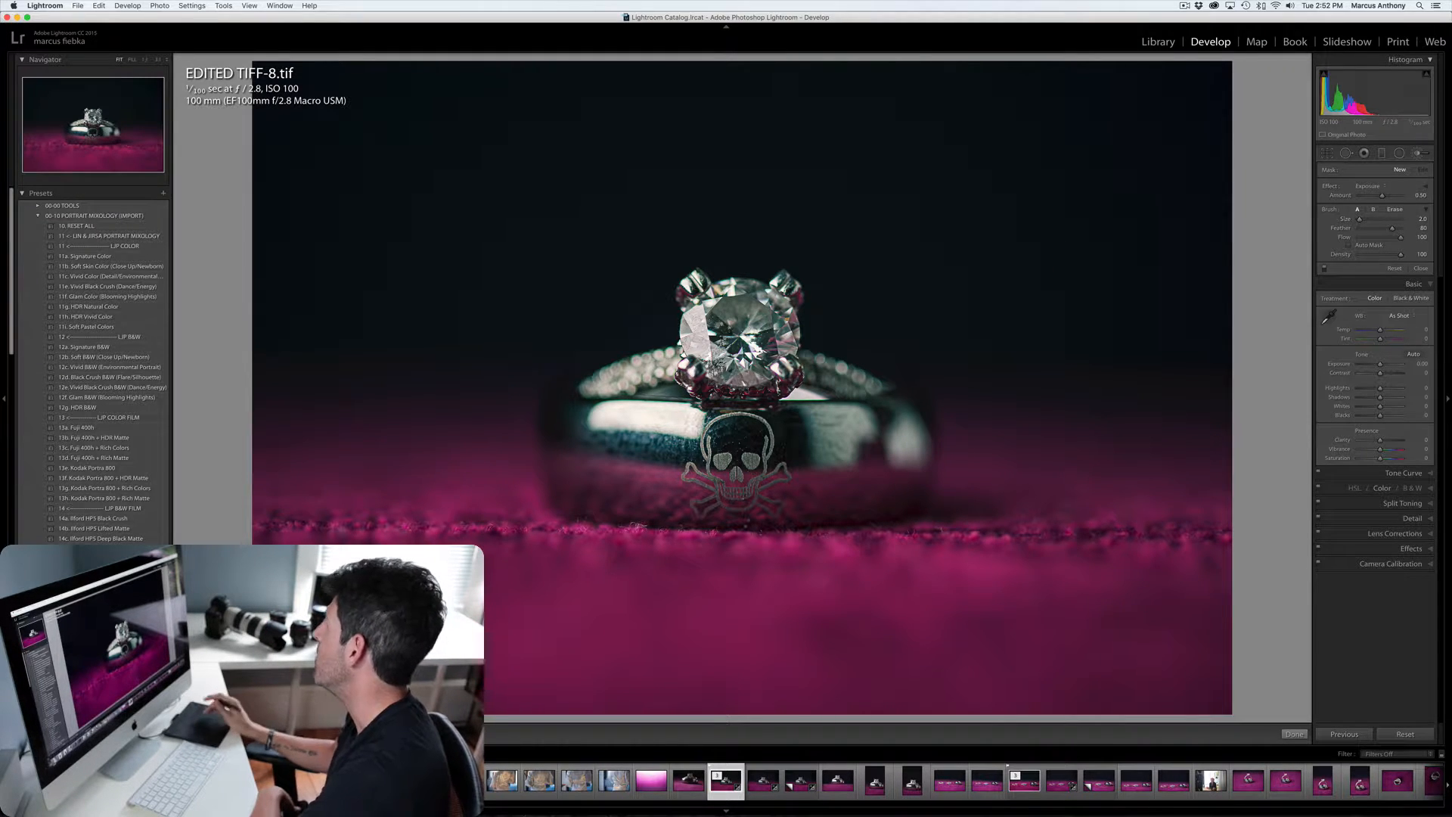
pyautogui.click(1371, 186)
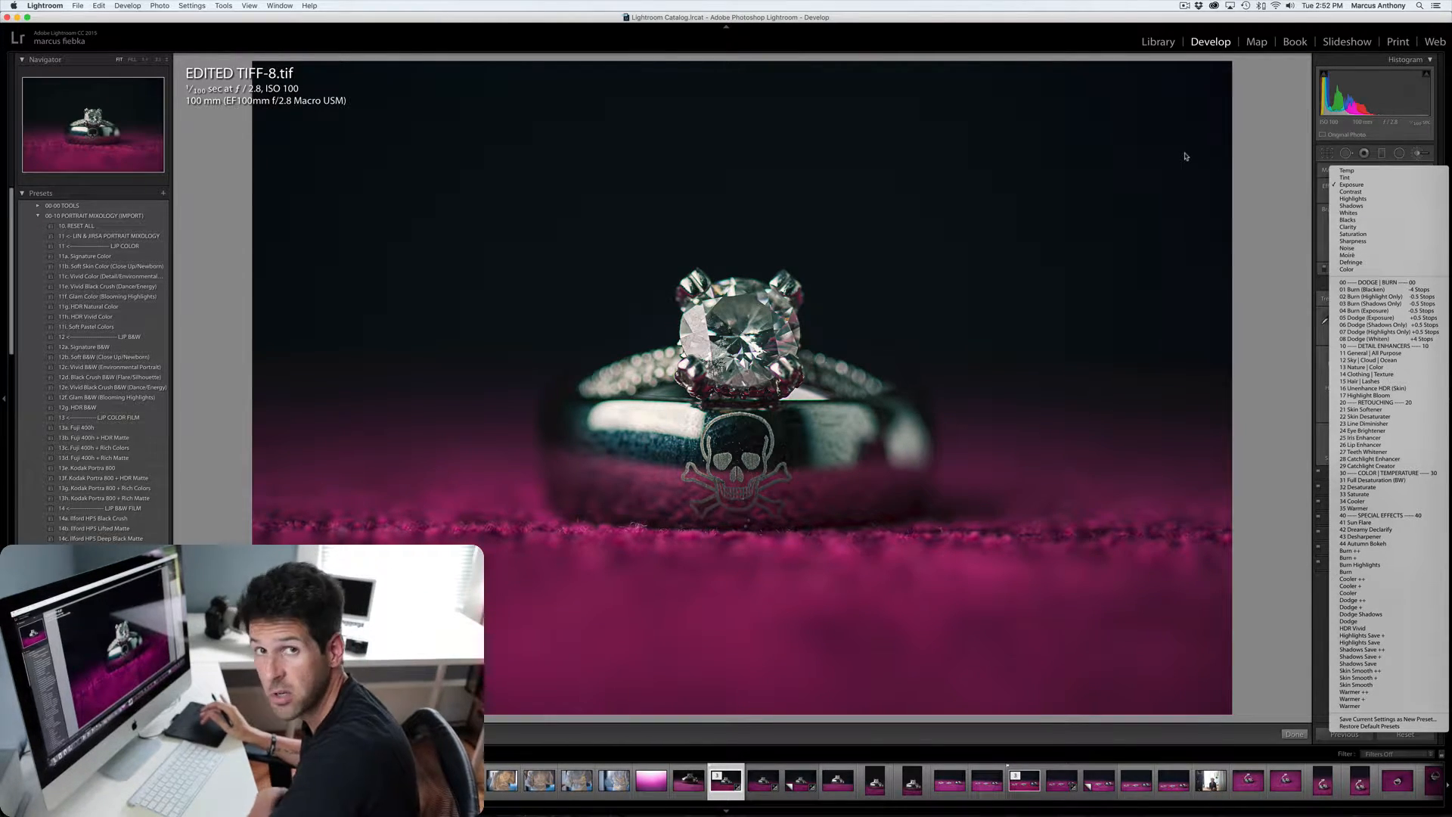
pyautogui.click(1244, 150)
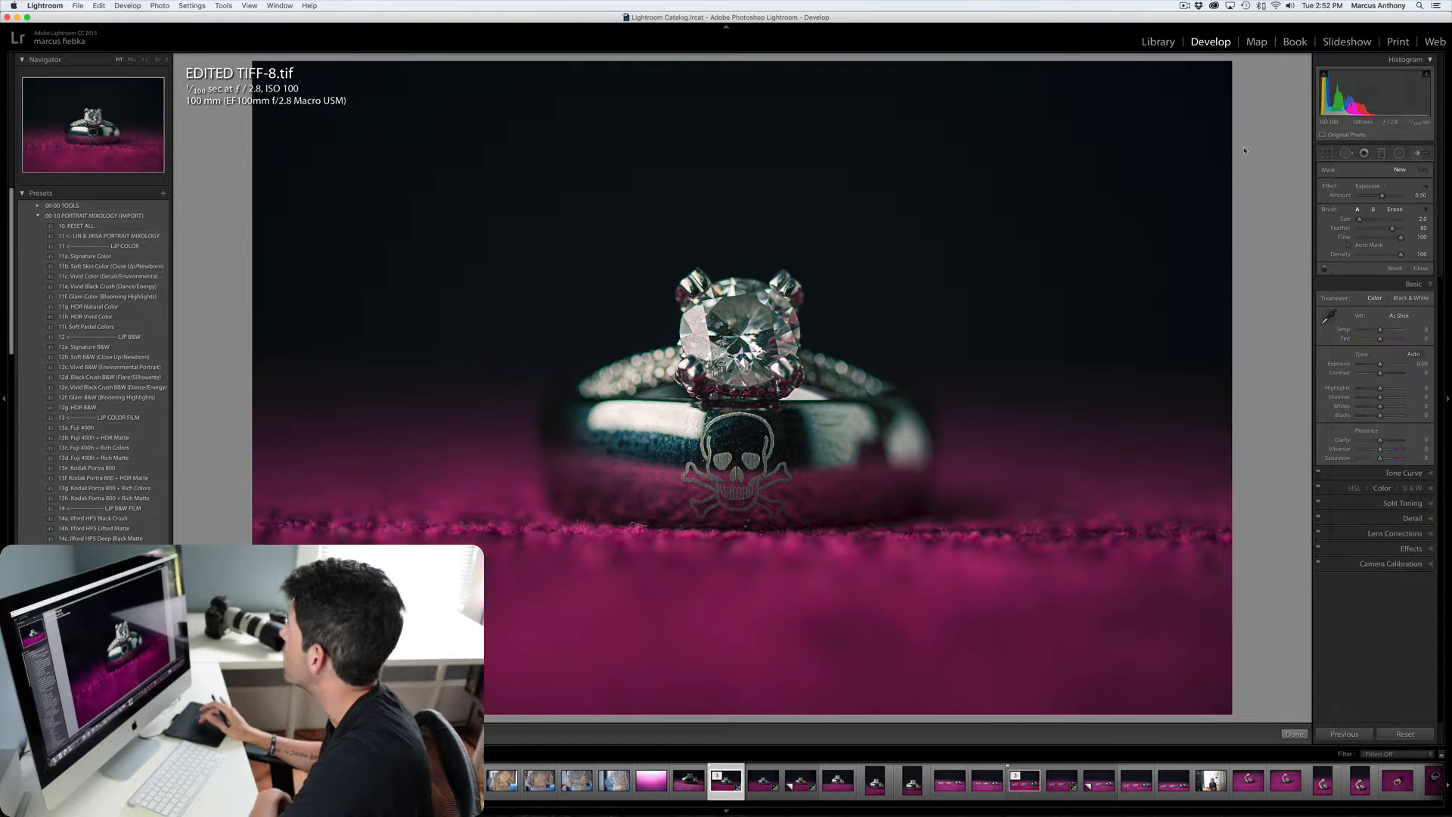